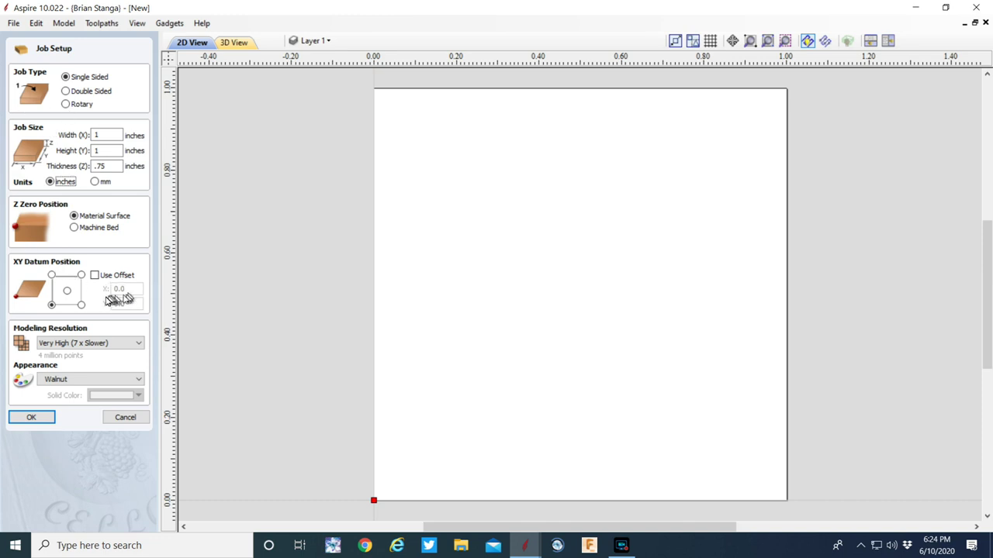
Place the XY datum at the job's centre and create the single-sided 1 x 1 x .75 inch job
{"action": "left_click", "coordinate": [68, 293]}
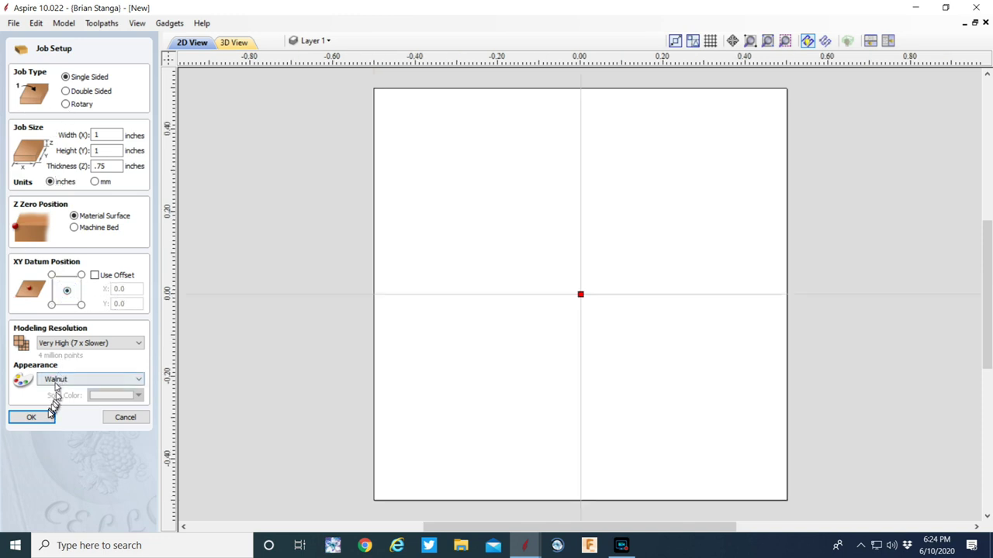
{"action": "left_click", "coordinate": [43, 419]}
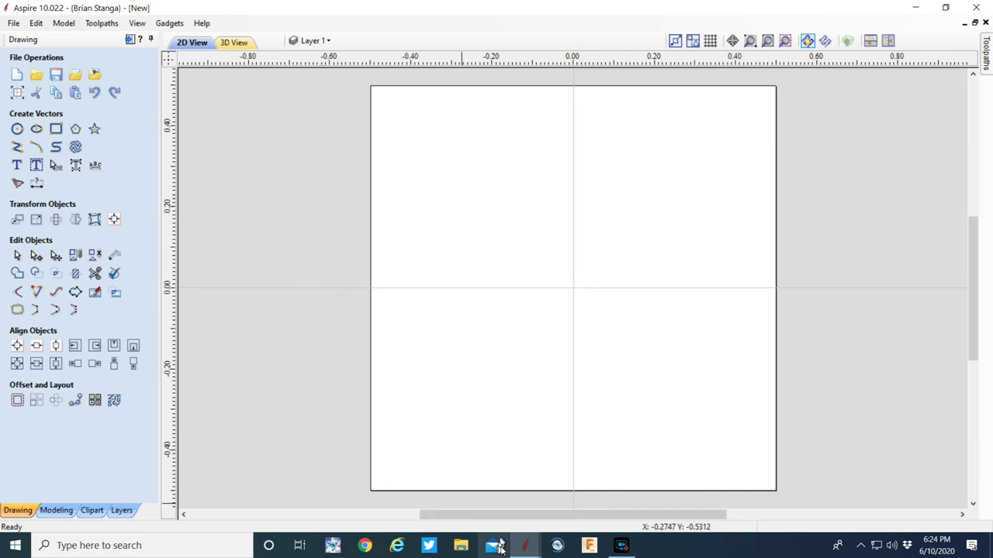
Switch to the open crafts by jackson logo file, make its Bitmap Layer visible and copy the logo bitmap
{"action": "mouse_move", "coordinate": [526, 549]}
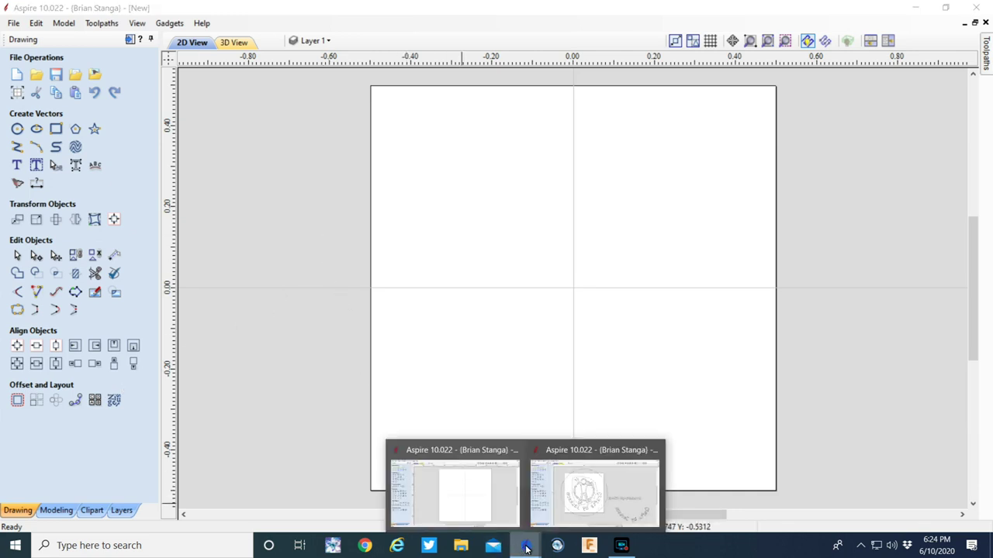
{"action": "left_click", "coordinate": [643, 494]}
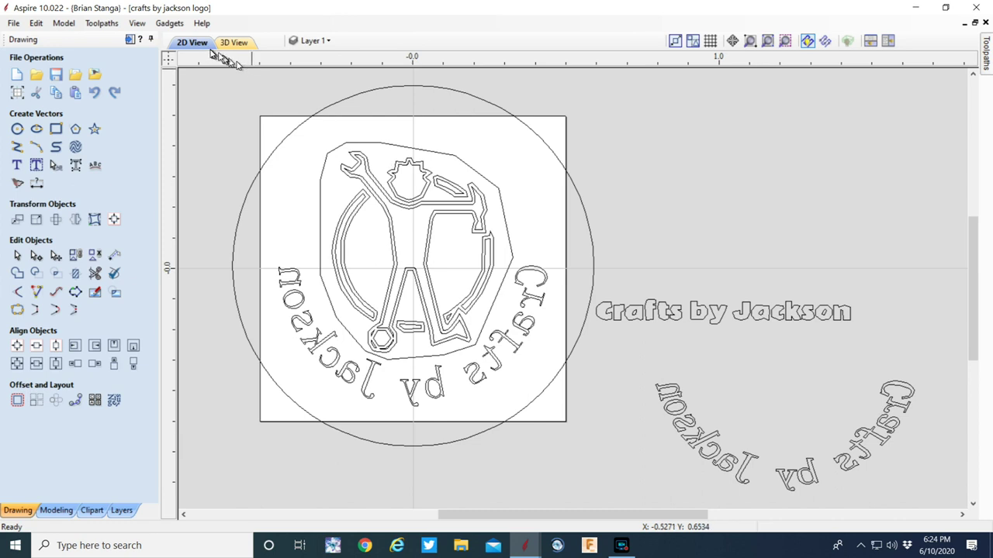
{"action": "left_click", "coordinate": [312, 40]}
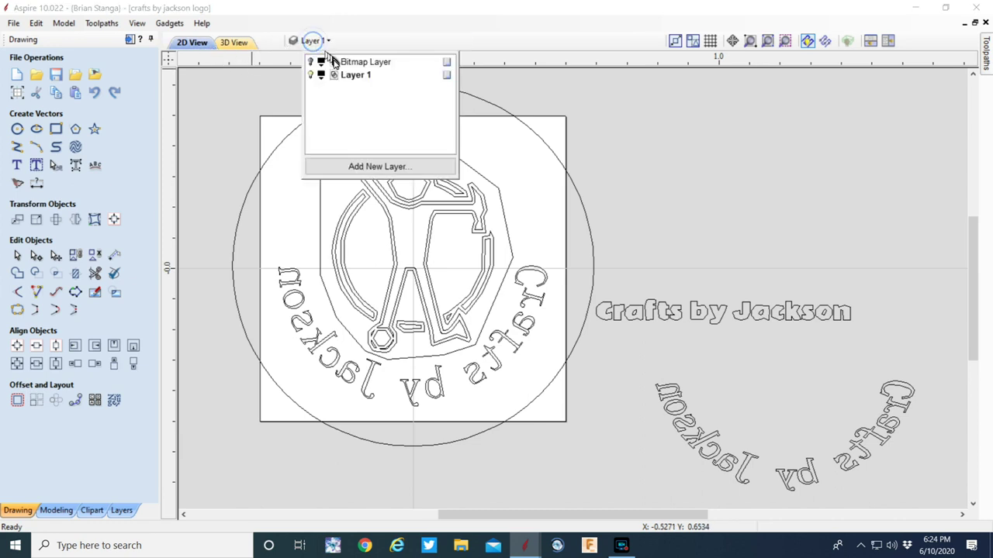
{"action": "left_click", "coordinate": [318, 64]}
{"action": "left_click", "coordinate": [409, 243]}
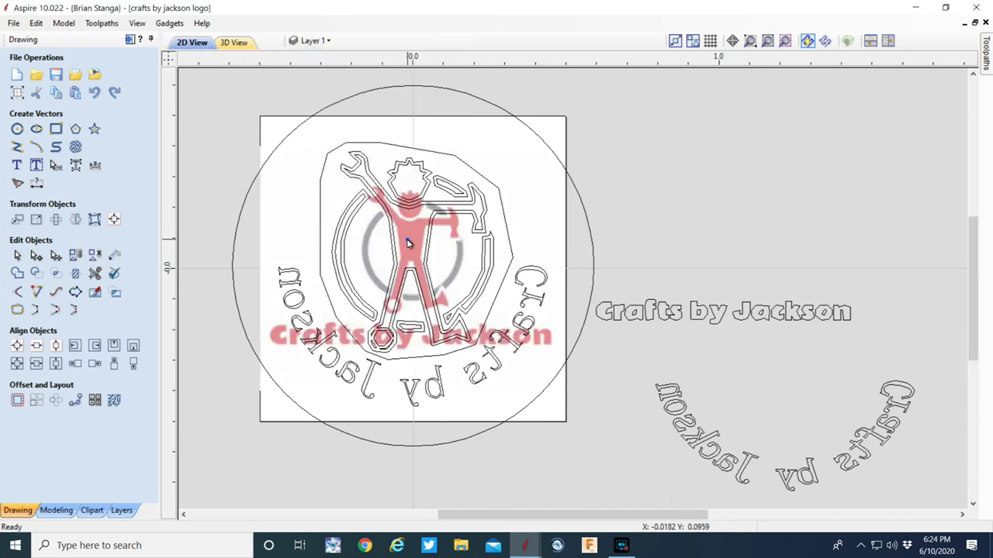
{"action": "right_click", "coordinate": [408, 243]}
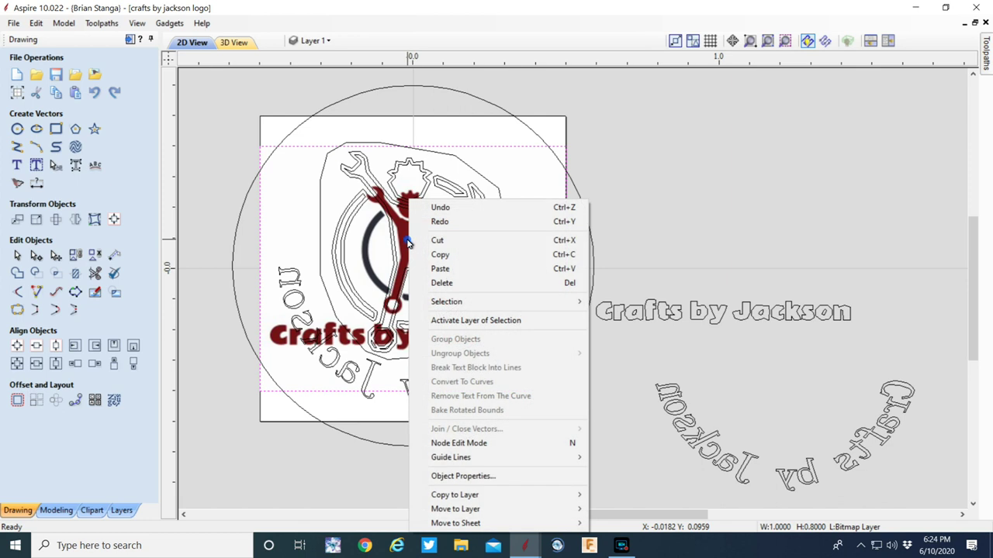
{"action": "left_click", "coordinate": [442, 259]}
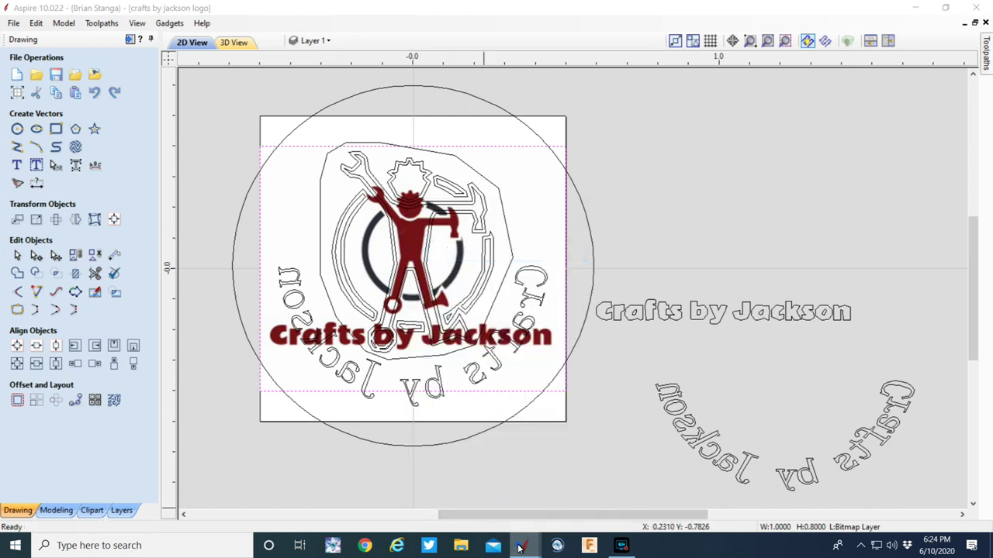
Return to the new 1-inch job and paste the copied logo bitmap into it
{"action": "mouse_move", "coordinate": [518, 545]}
{"action": "left_click", "coordinate": [475, 500]}
{"action": "right_click", "coordinate": [543, 274]}
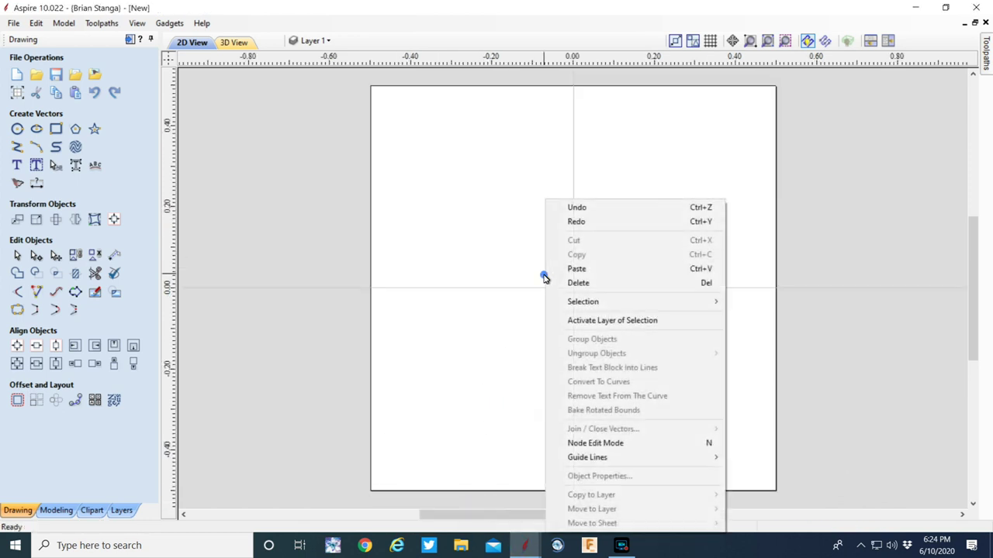
{"action": "left_click", "coordinate": [577, 270]}
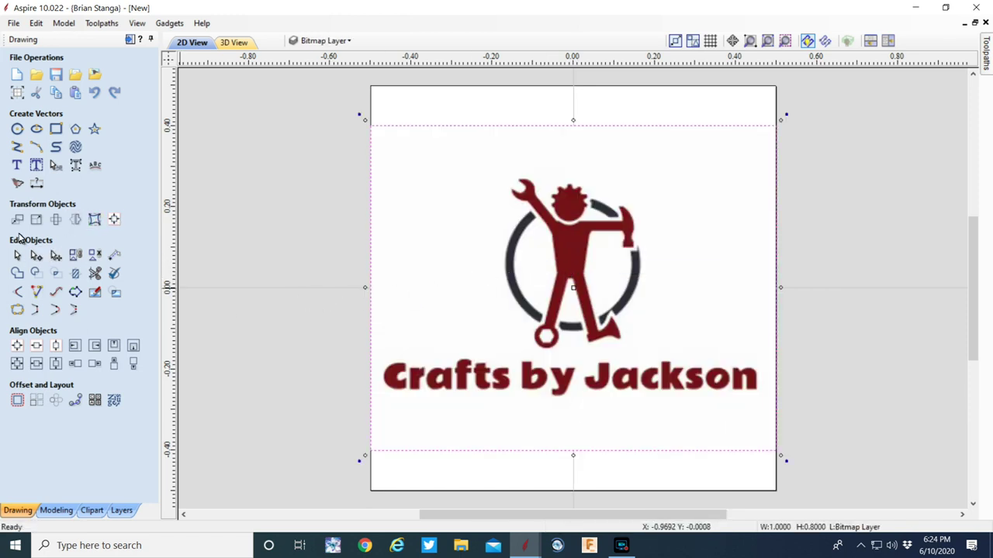
Trace the logo bitmap in colour mode, fitting grouped vectors to the two dark red colours, and apply the trace
{"action": "left_click", "coordinate": [17, 183]}
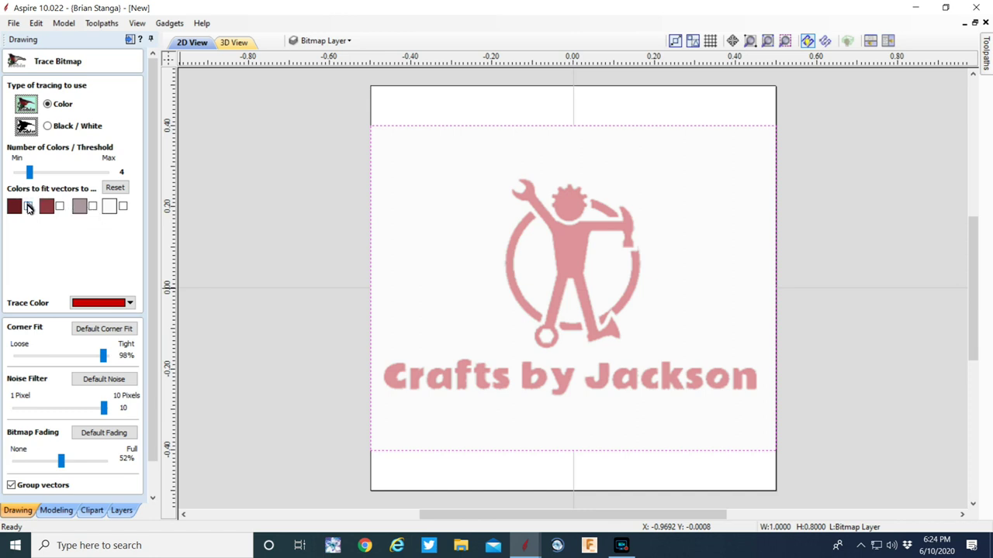
{"action": "left_click", "coordinate": [28, 206]}
{"action": "left_click", "coordinate": [60, 206]}
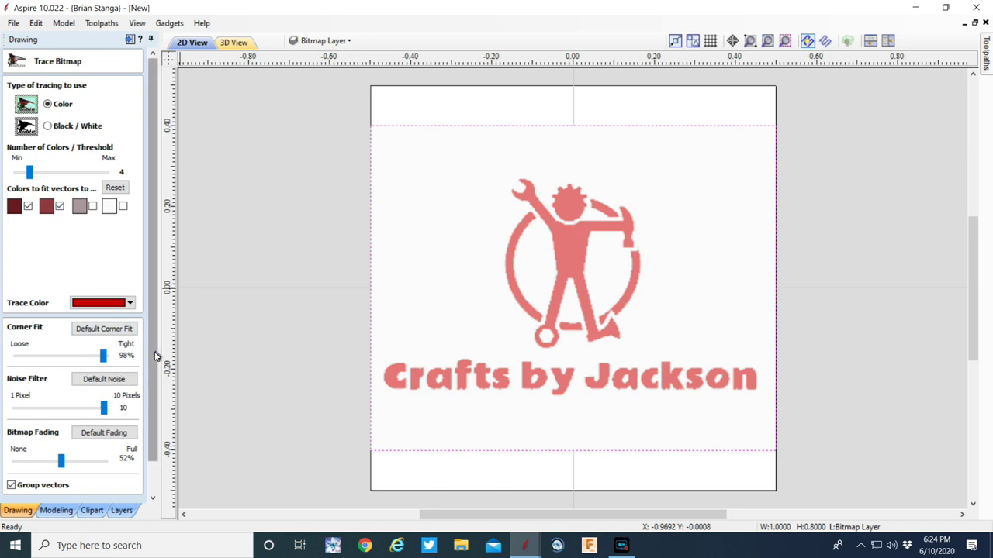
{"action": "scroll", "coordinate": [155, 356], "scroll_direction": "down", "scroll_amount": 2}
{"action": "left_click", "coordinate": [71, 477]}
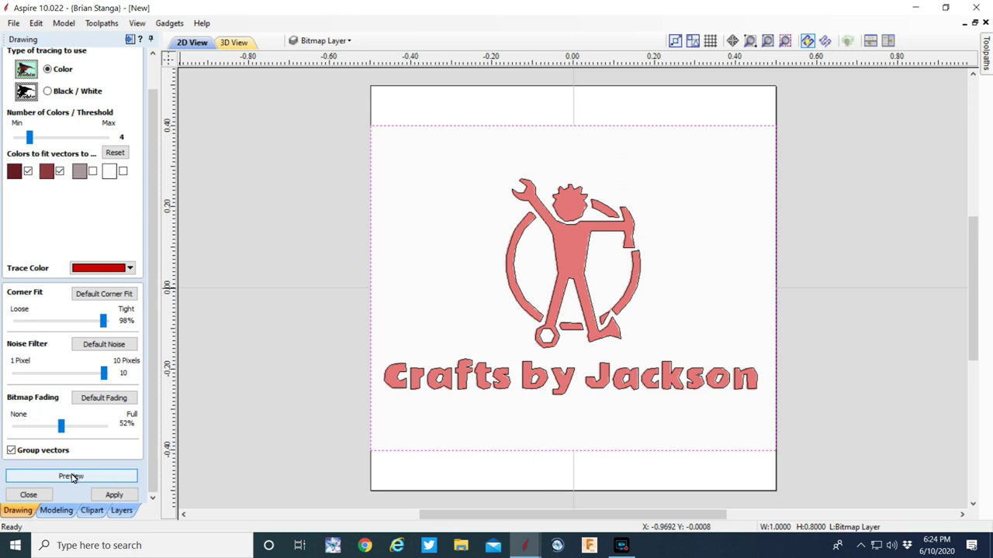
{"action": "left_click", "coordinate": [109, 493]}
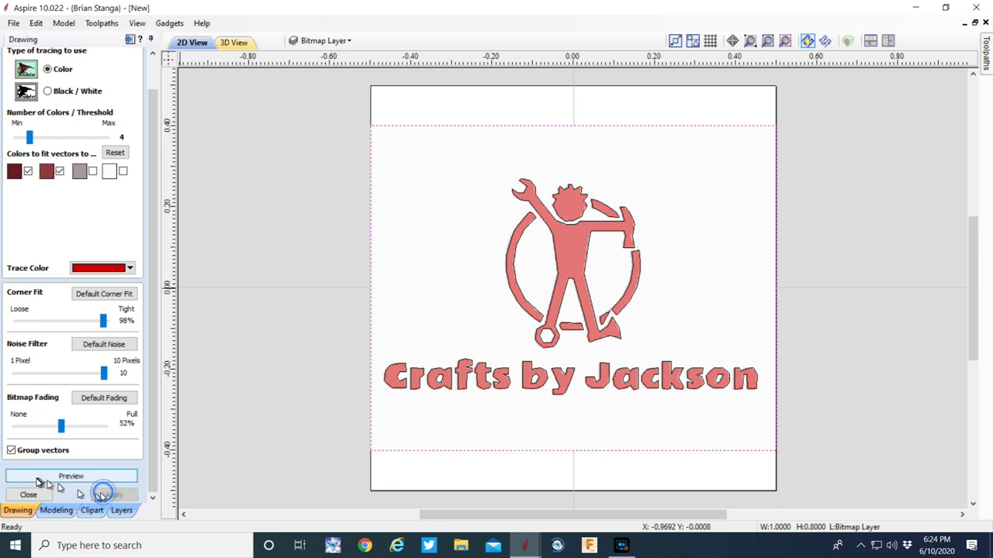
{"action": "left_click", "coordinate": [28, 495]}
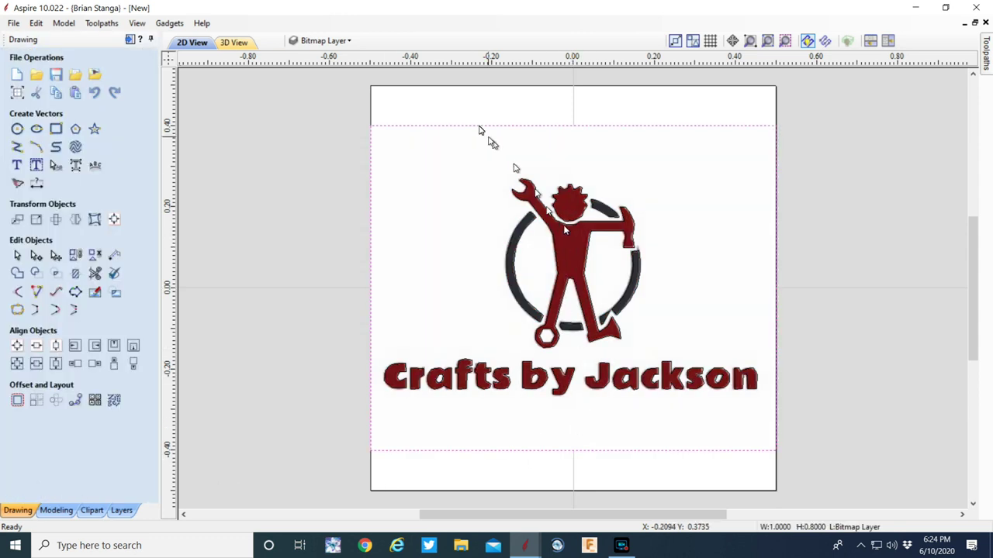
Switch off the visibility of the first Bitmap Layer and Layer 1, keeping the active Bitmap Layer shown
{"action": "left_click", "coordinate": [325, 41]}
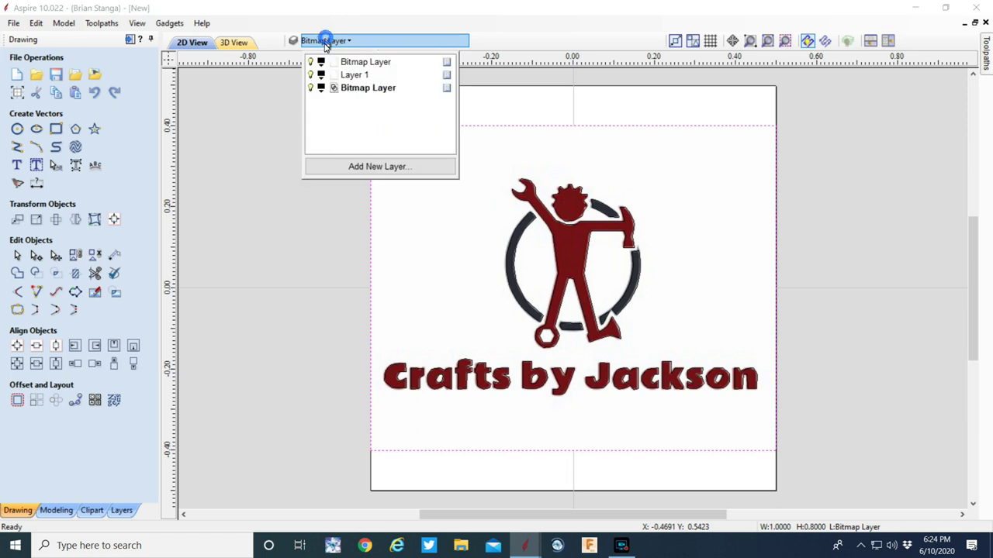
{"action": "left_click", "coordinate": [311, 89]}
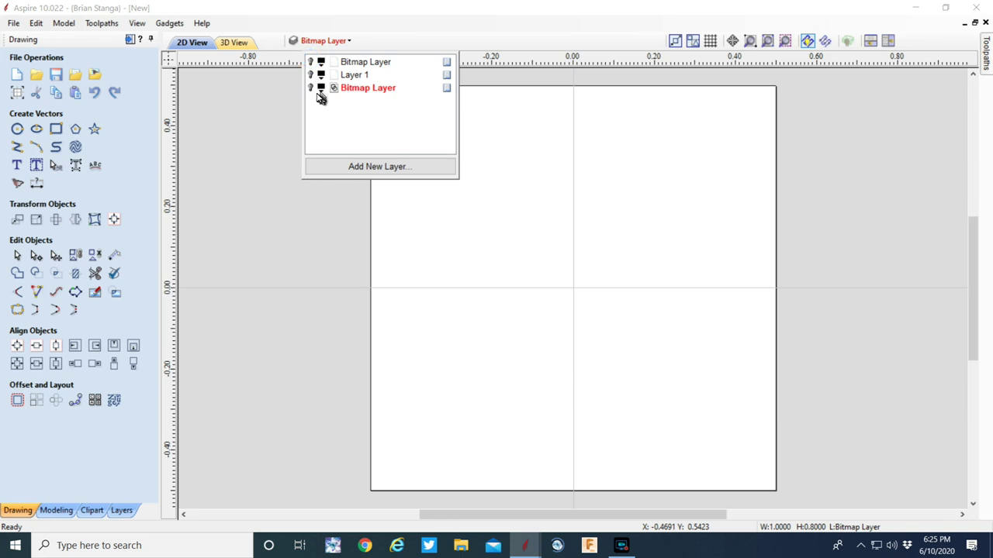
{"action": "left_click", "coordinate": [311, 89]}
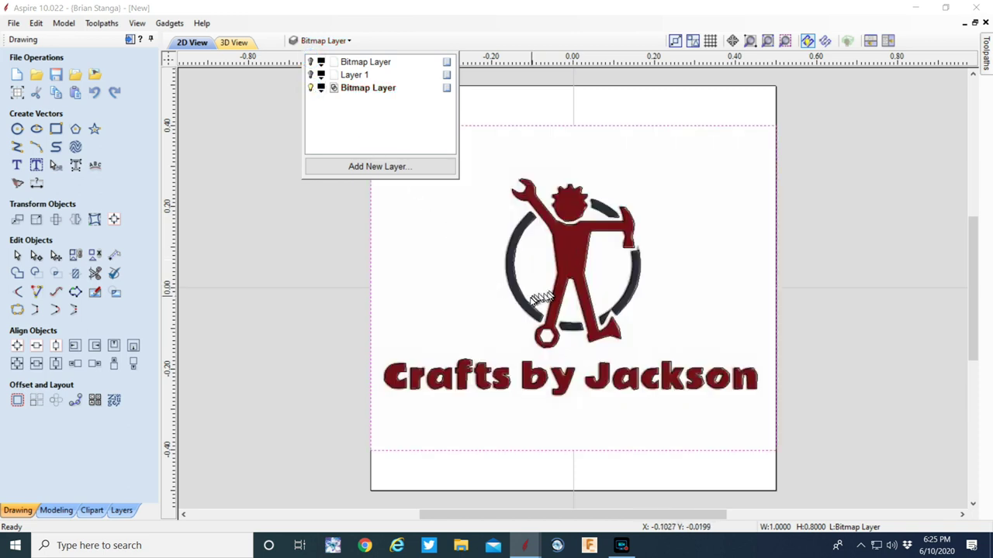
Copy the traced logo vectors to a new layer
{"action": "left_click", "coordinate": [529, 304]}
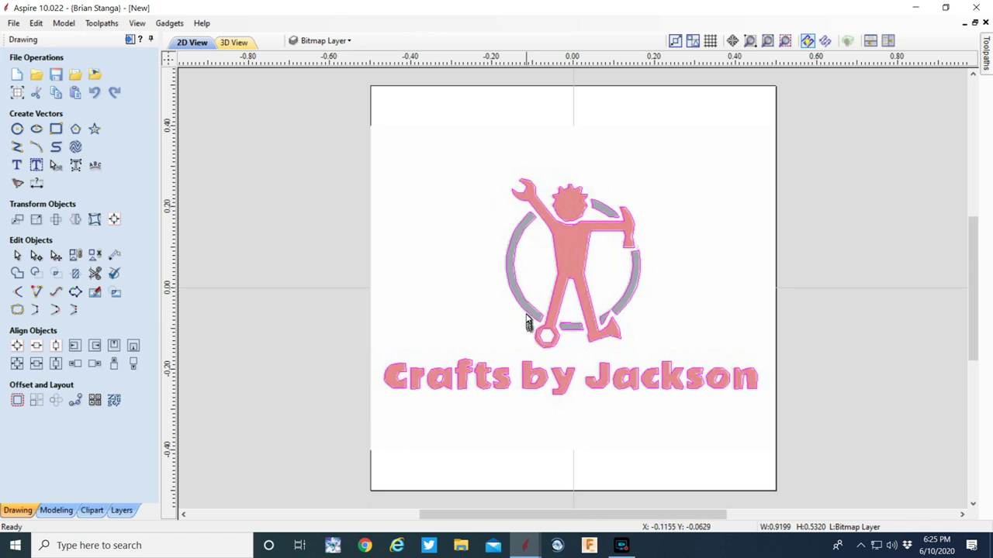
{"action": "right_click", "coordinate": [525, 316]}
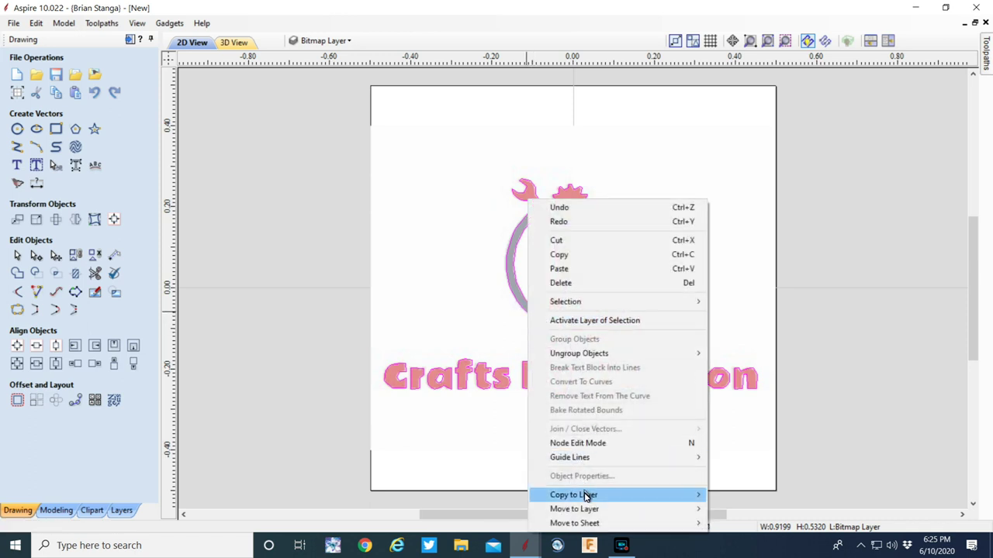
{"action": "mouse_move", "coordinate": [585, 497]}
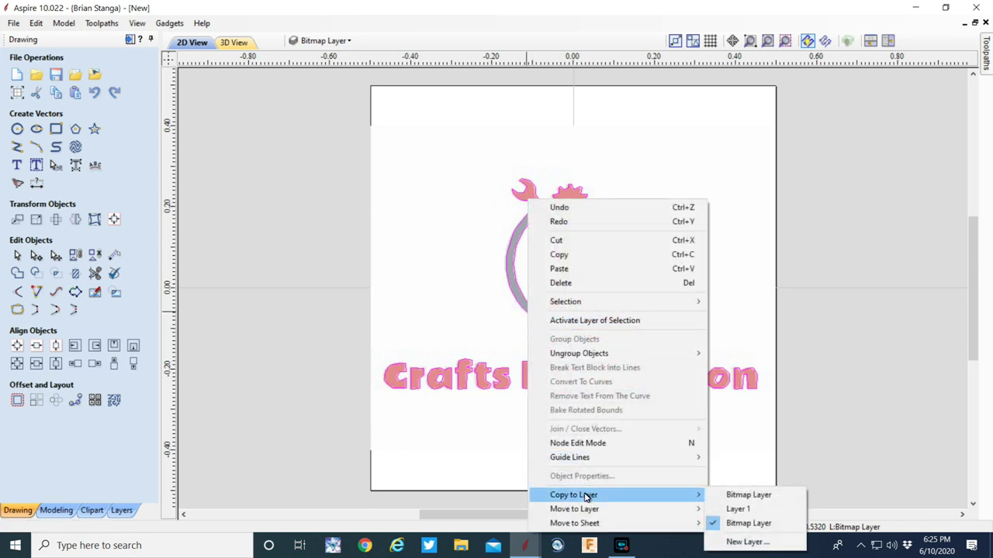
{"action": "left_click", "coordinate": [748, 542]}
{"action": "left_click", "coordinate": [456, 309]}
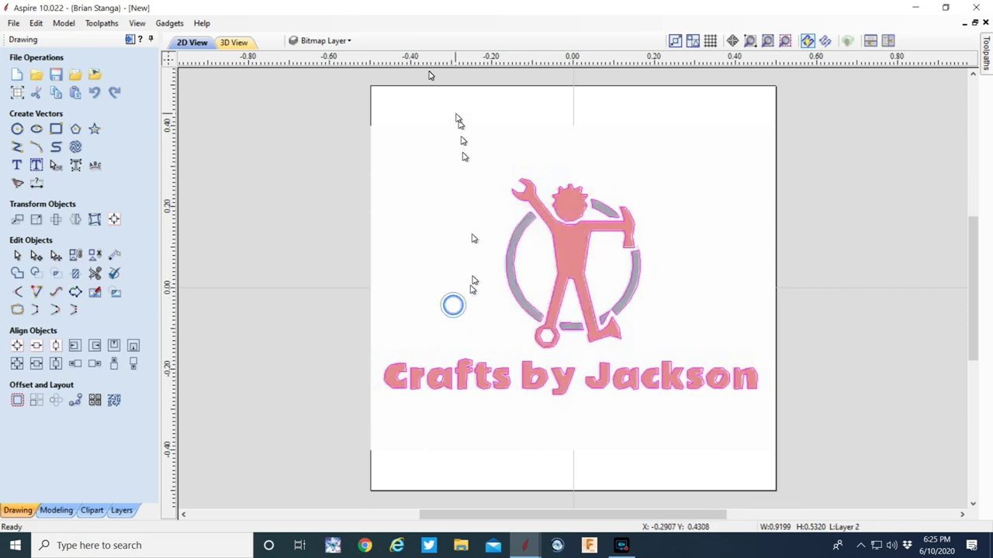
Hide the active Bitmap Layer that holds the logo image and deselect the vectors
{"action": "left_click", "coordinate": [337, 41]}
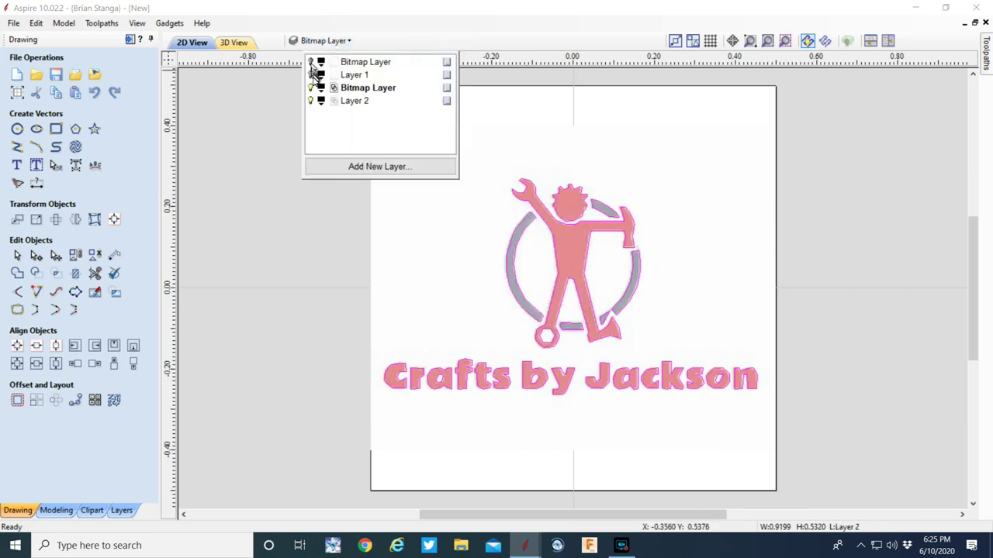
{"action": "left_click", "coordinate": [310, 88]}
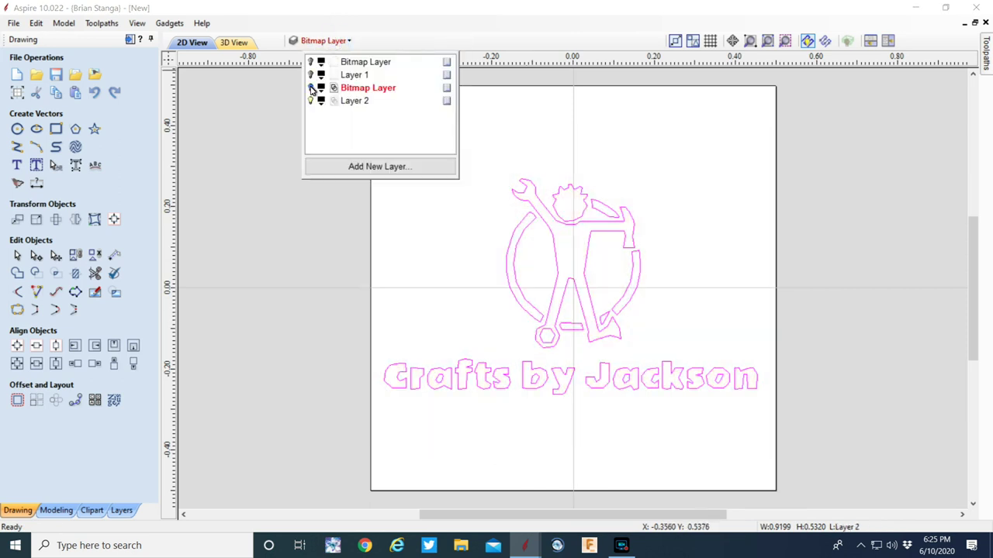
{"action": "left_click", "coordinate": [407, 250]}
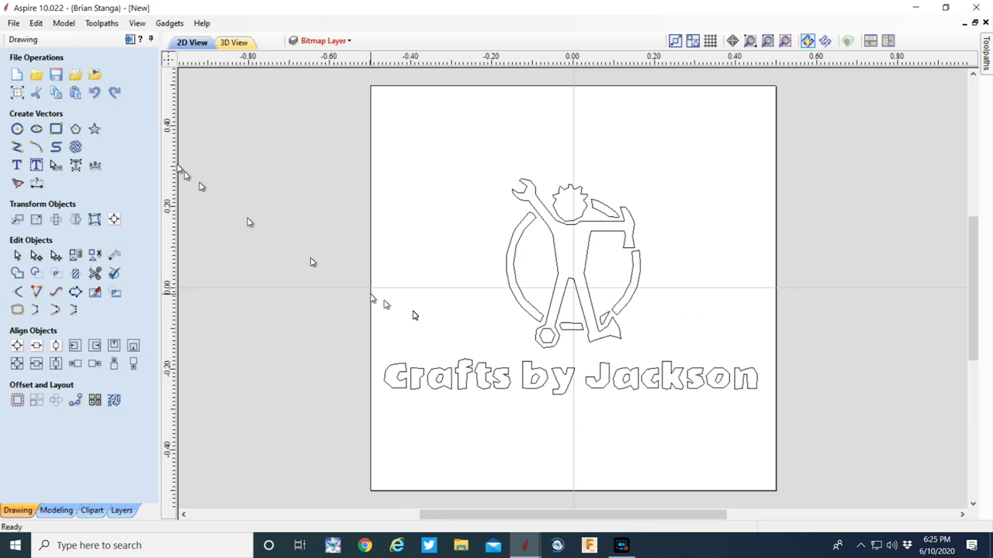
Mirror the traced logo vectors horizontally with flipping about the job centre turned off
{"action": "left_click", "coordinate": [486, 375]}
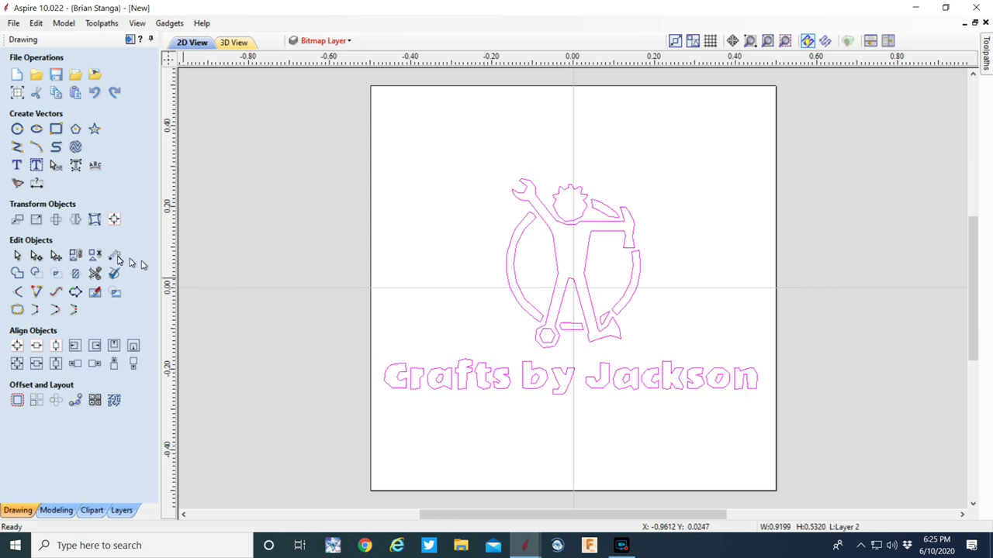
{"action": "left_click", "coordinate": [76, 222]}
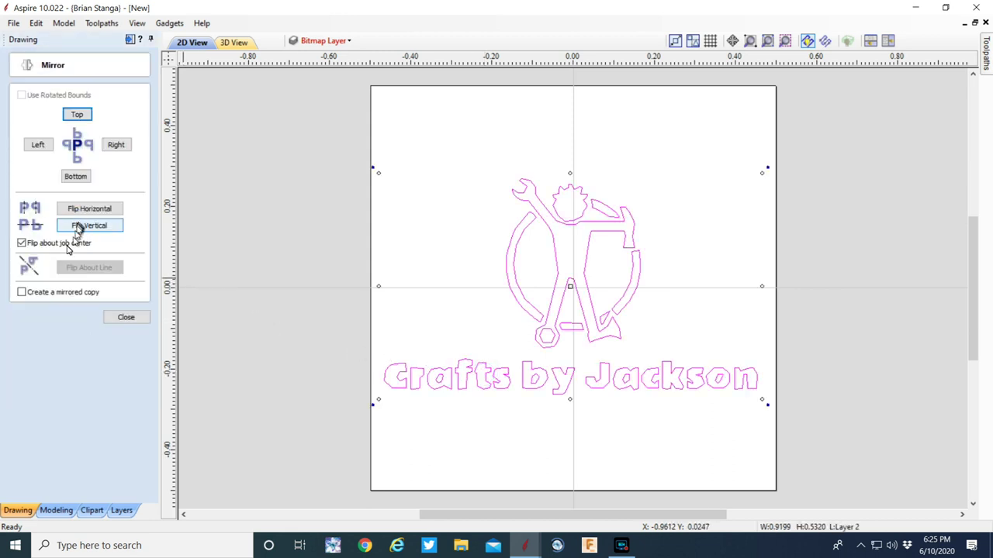
{"action": "left_click", "coordinate": [22, 243]}
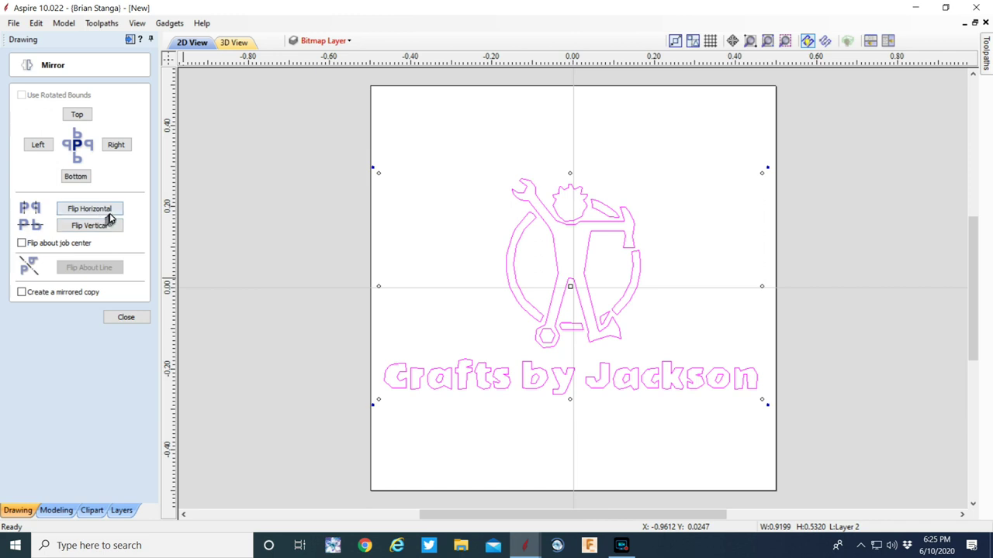
{"action": "left_click", "coordinate": [111, 212]}
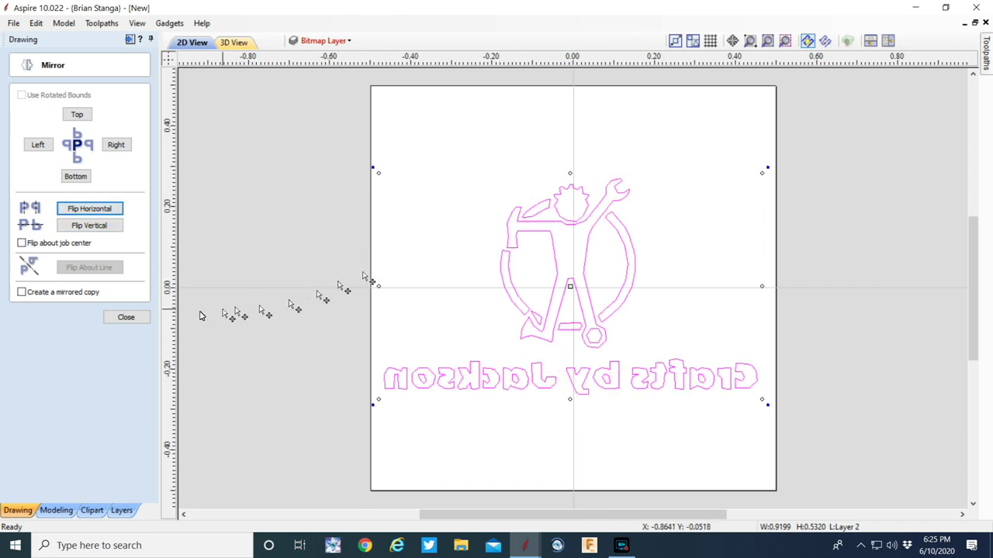
{"action": "left_click", "coordinate": [124, 318]}
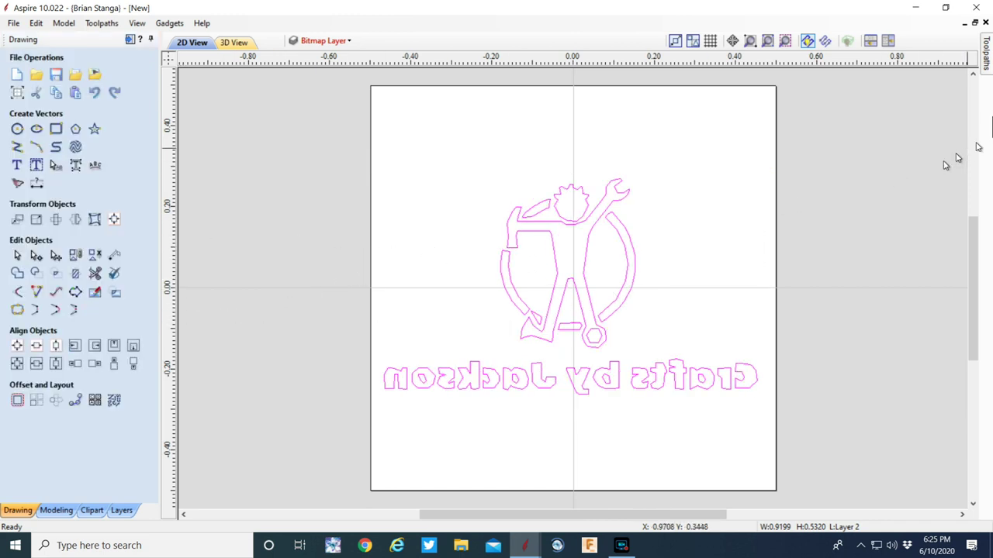
Calculate a V-Carve toolpath for the mirrored logo with 0.005 inch start depth, 0.065 inch flat depth and the 60 degree 0.5" V-bit
{"action": "left_click", "coordinate": [988, 55]}
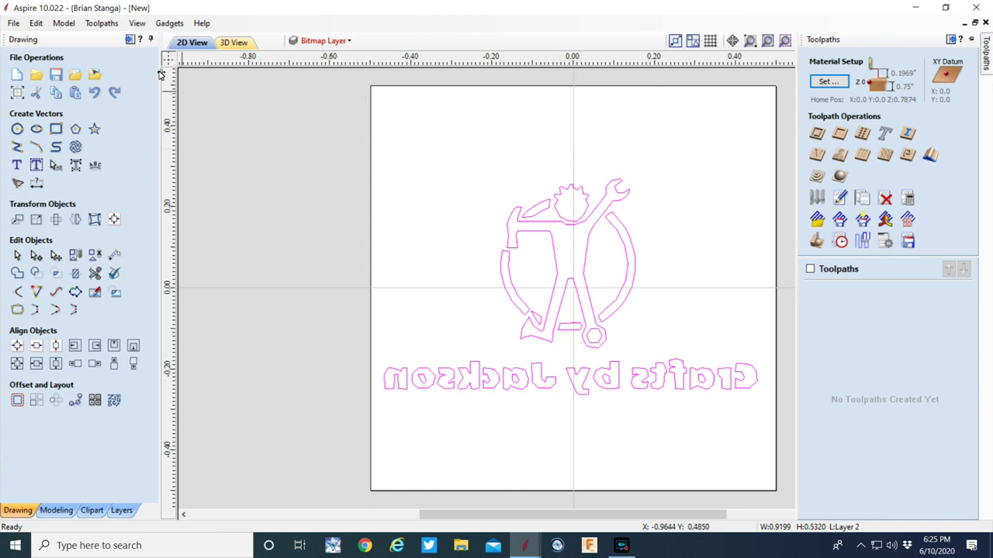
{"action": "left_click", "coordinate": [130, 38]}
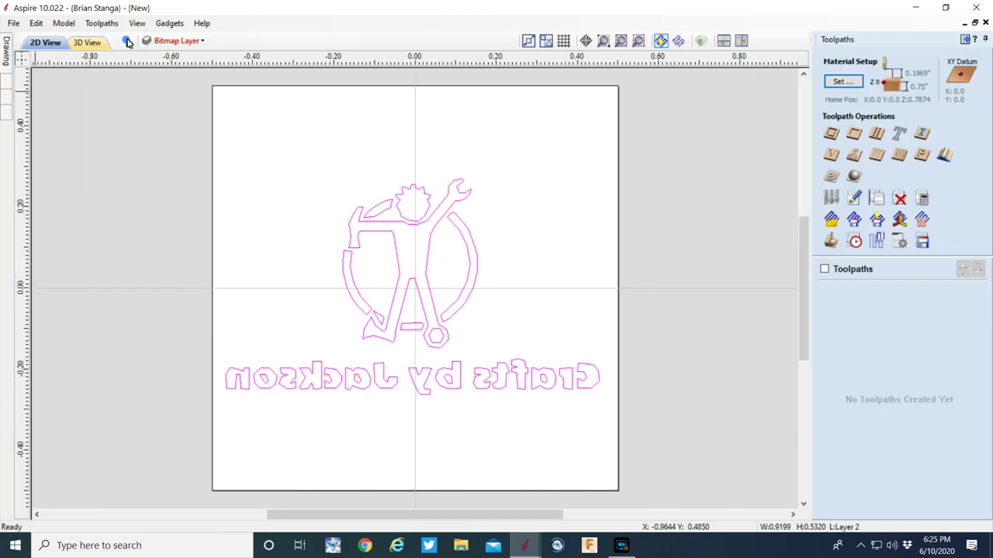
{"action": "left_click", "coordinate": [831, 154]}
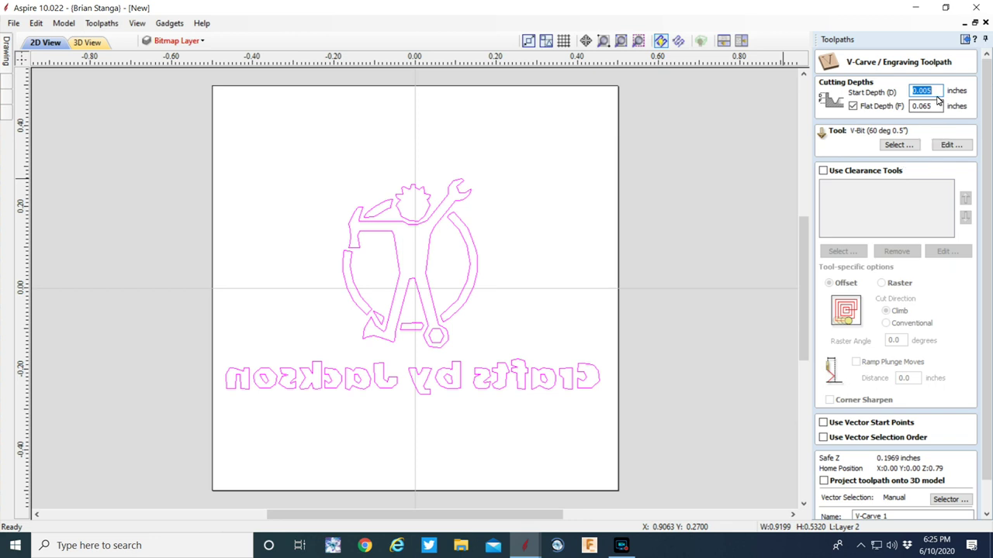
{"action": "scroll", "coordinate": [927, 365], "scroll_direction": "down", "scroll_amount": 1}
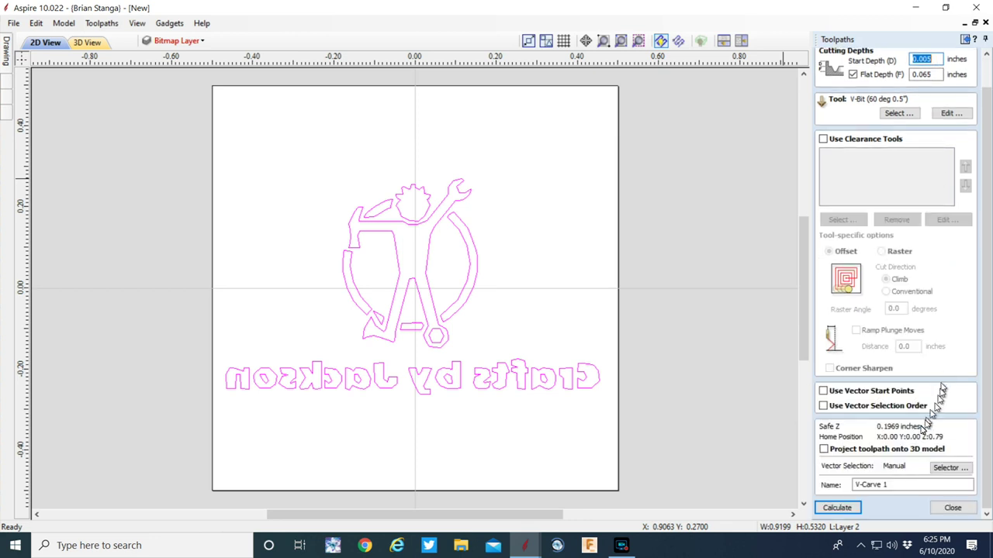
{"action": "left_click", "coordinate": [848, 508]}
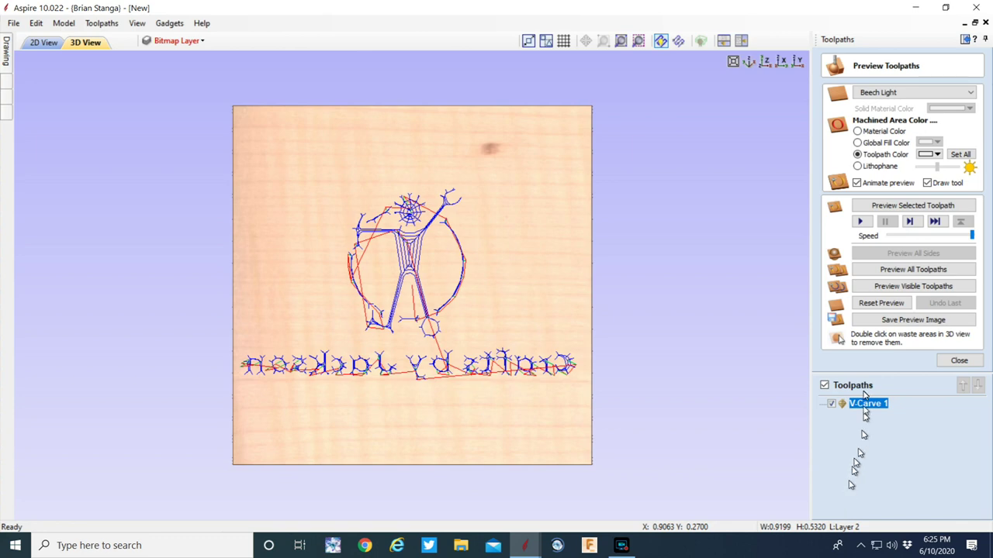
Simulate the V-Carve toolpath in the 3D preview and inspect the carved mirrored logo
{"action": "left_click", "coordinate": [860, 222]}
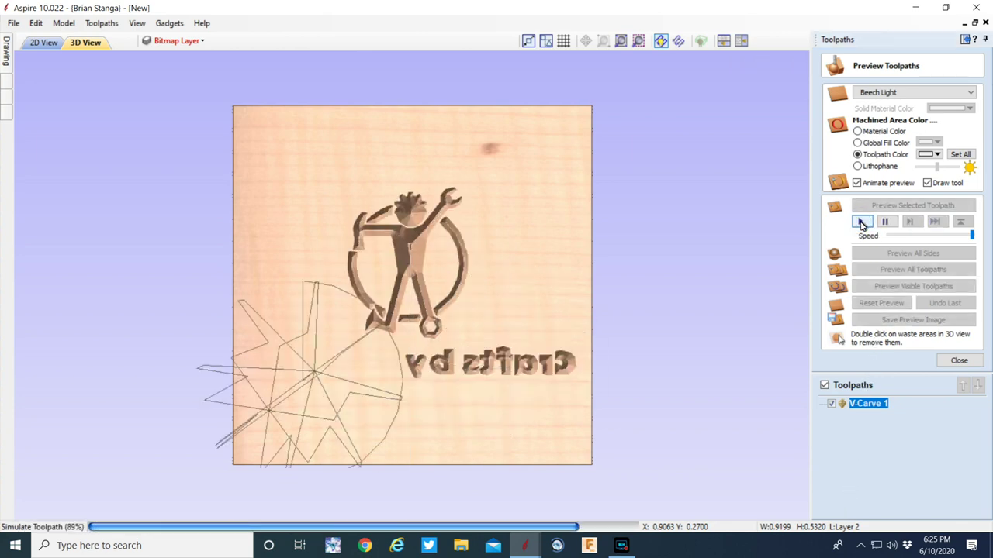
{"action": "scroll", "coordinate": [424, 355], "scroll_direction": "up", "scroll_amount": 3}
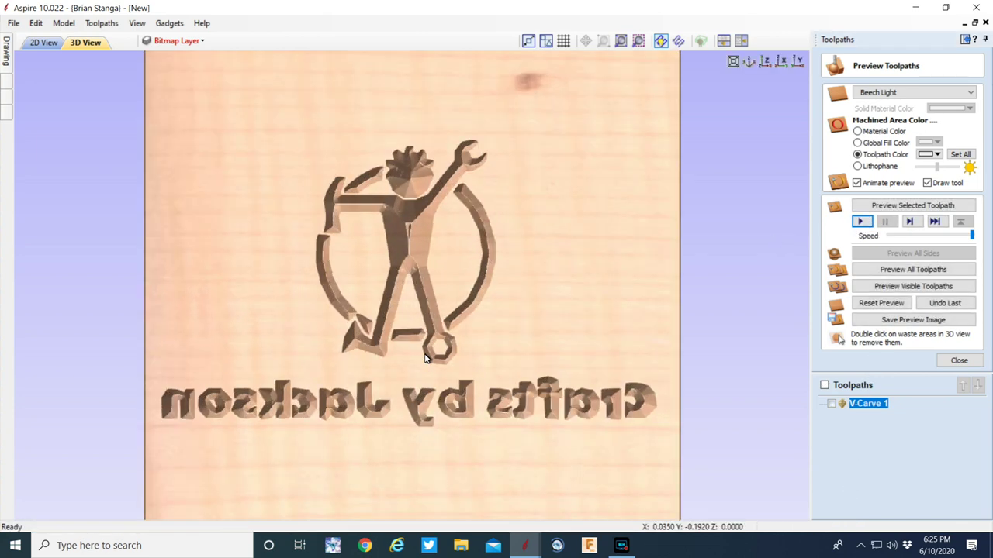
{"action": "scroll", "coordinate": [424, 358], "scroll_direction": "down", "scroll_amount": 3}
{"action": "left_click_drag", "start_coordinate": [416, 354], "coordinate": [396, 304]}
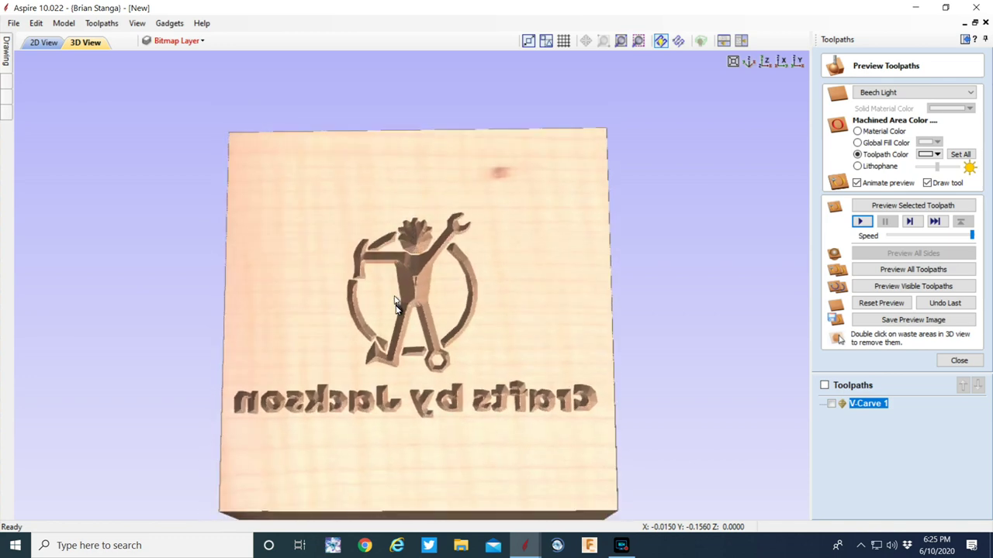
{"action": "scroll", "coordinate": [395, 304], "scroll_direction": "down", "scroll_amount": 4}
Draw a 1.08 inch diameter circle around the logo, centred near the job origin at about X 0.0085, Y -0.0078
{"action": "left_click", "coordinate": [44, 43]}
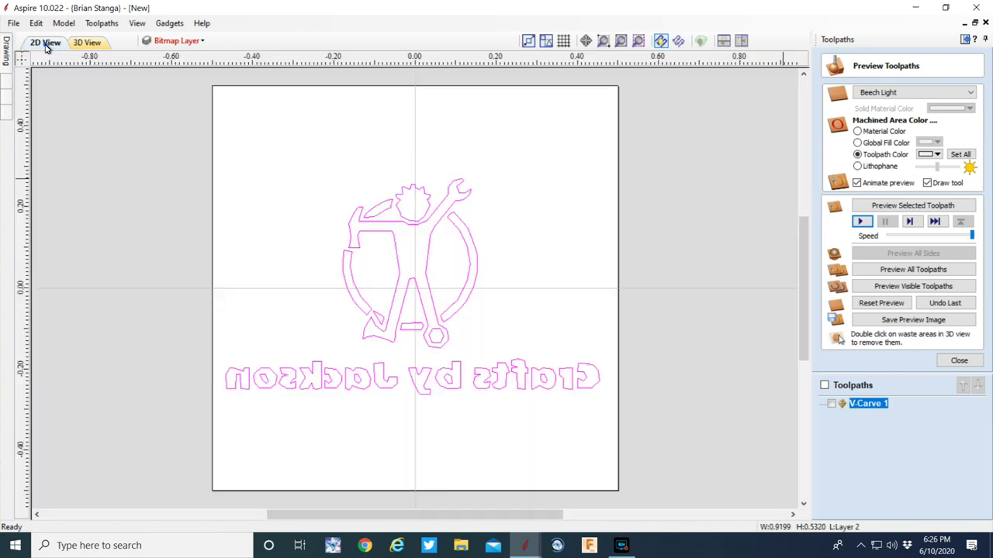
{"action": "mouse_move", "coordinate": [6, 66]}
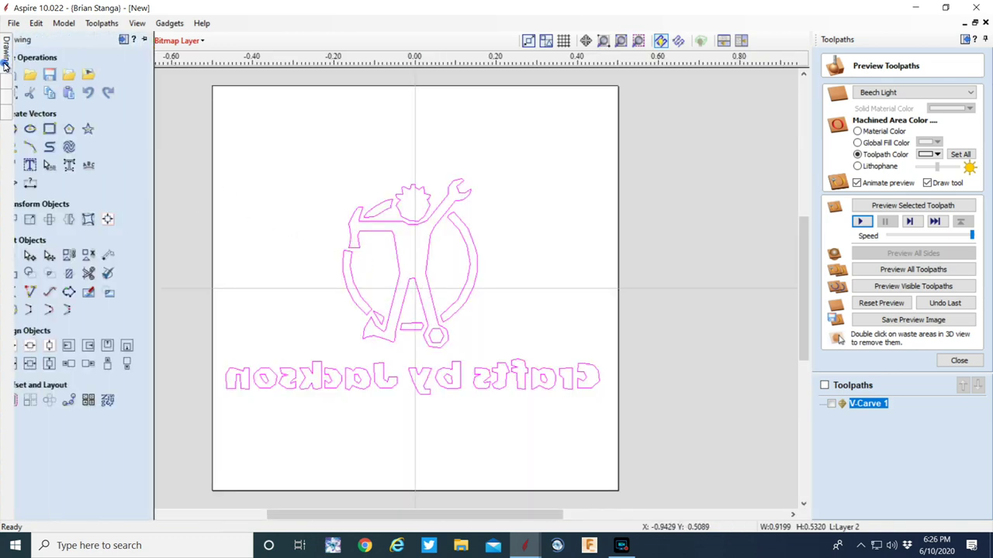
{"action": "left_click", "coordinate": [31, 128]}
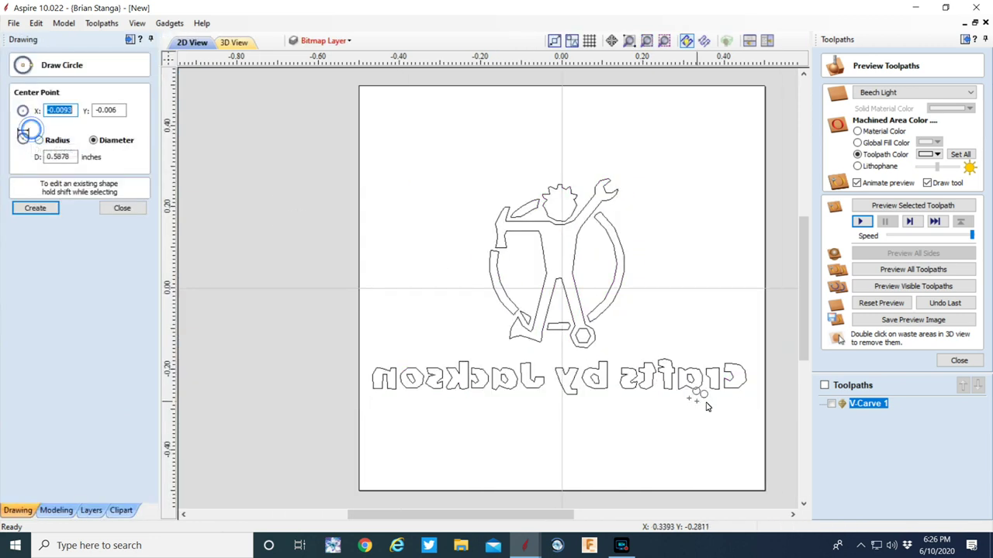
{"action": "left_click", "coordinate": [564, 296]}
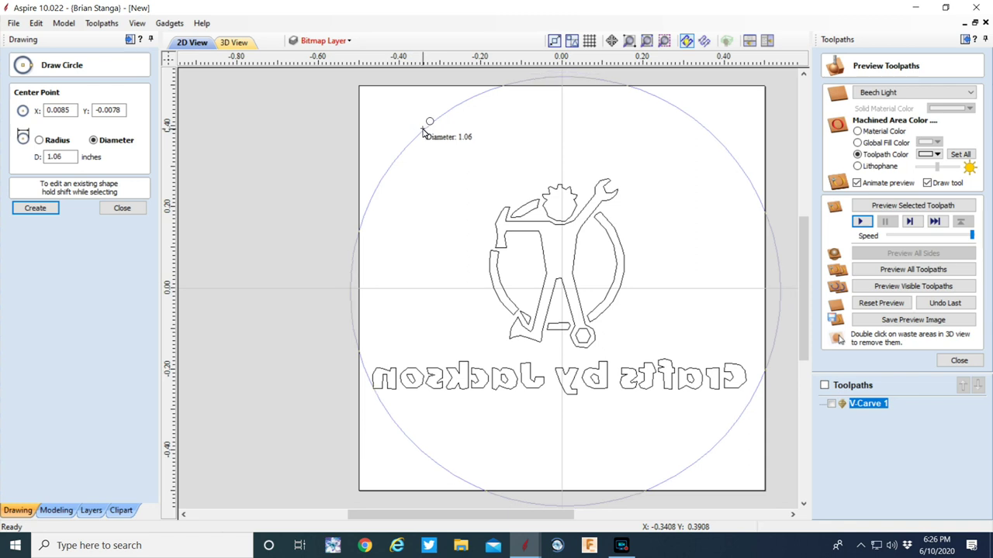
{"action": "left_click", "coordinate": [420, 131]}
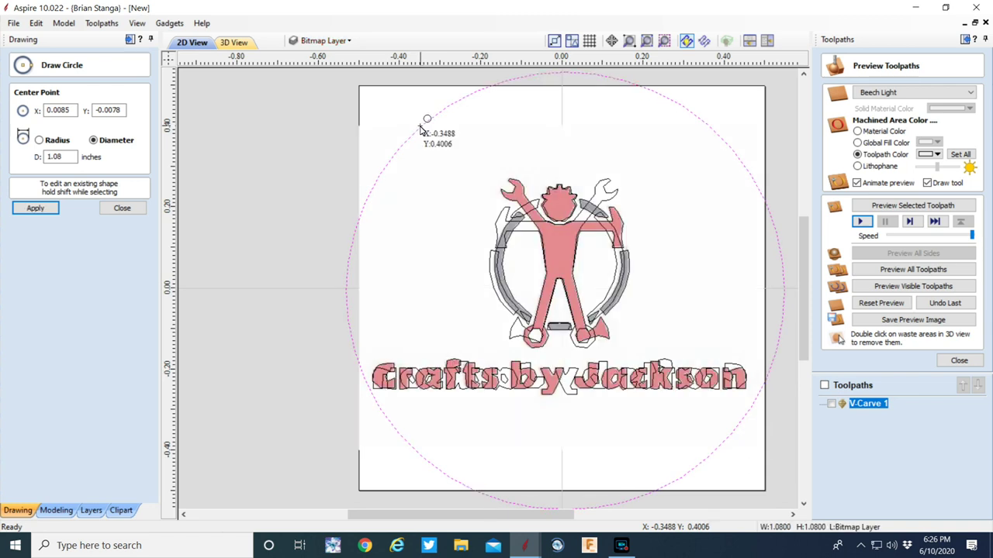
{"action": "left_click", "coordinate": [122, 208]}
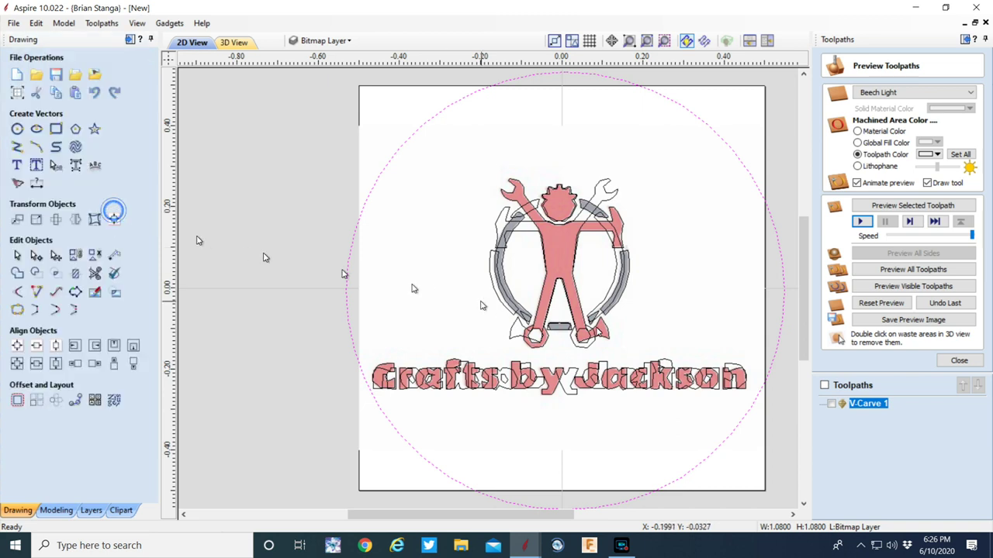
Recalculate the V-Carve toolpath with the circle and logo vectors selected, using 0.0 start depth and 0.065 inch flat depth, despite overlapping vectors
{"action": "double_click", "coordinate": [869, 403]}
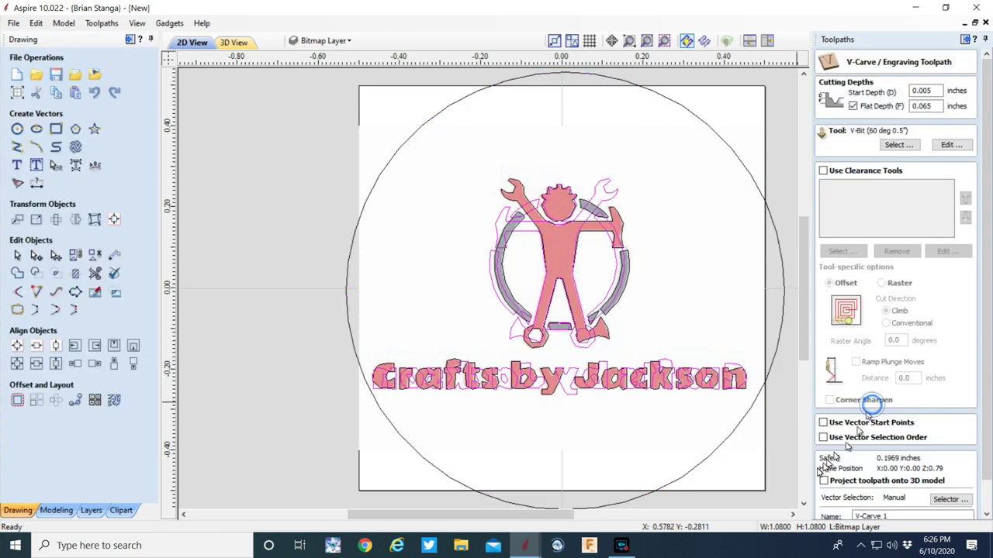
{"action": "left_click", "coordinate": [666, 382]}
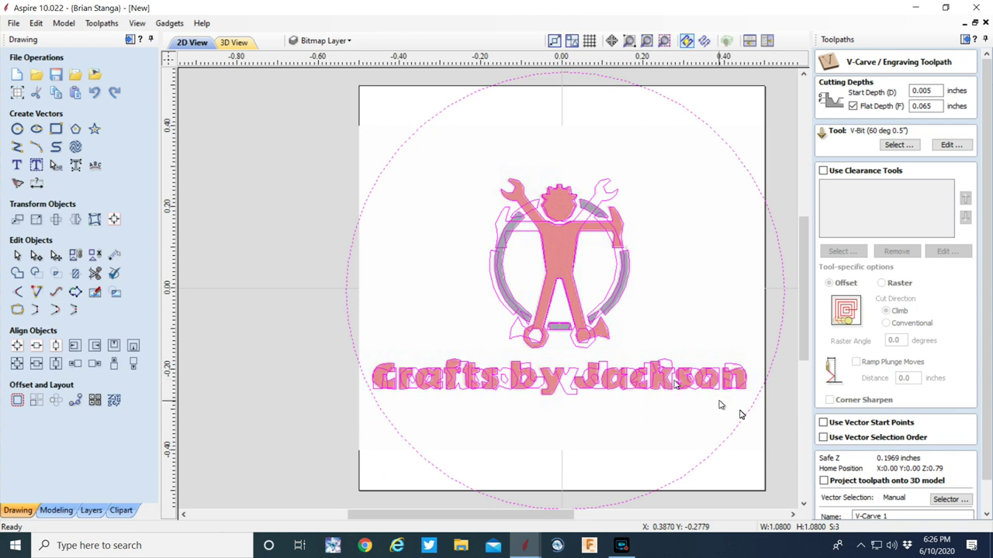
{"action": "scroll", "coordinate": [909, 450], "scroll_direction": "down", "scroll_amount": 1}
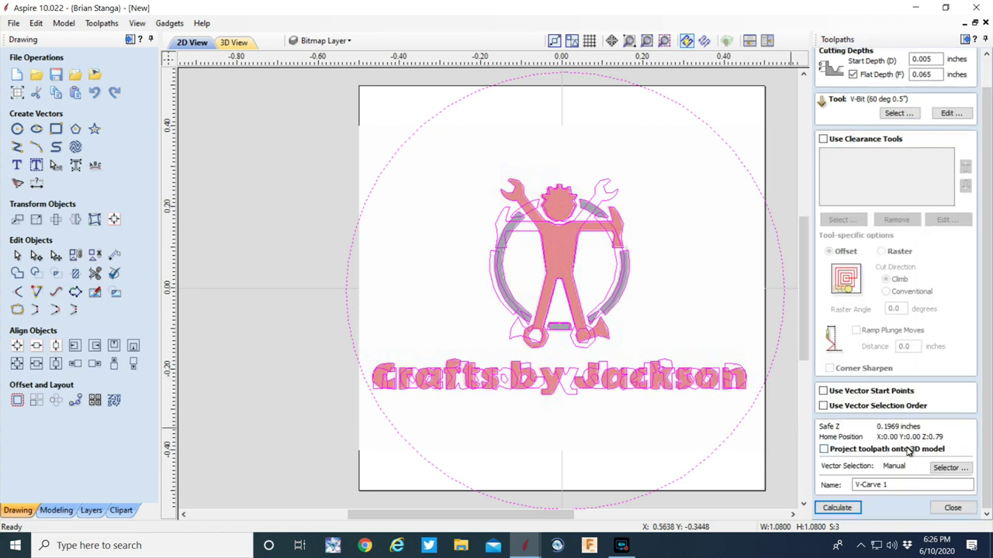
{"action": "left_click", "coordinate": [838, 509]}
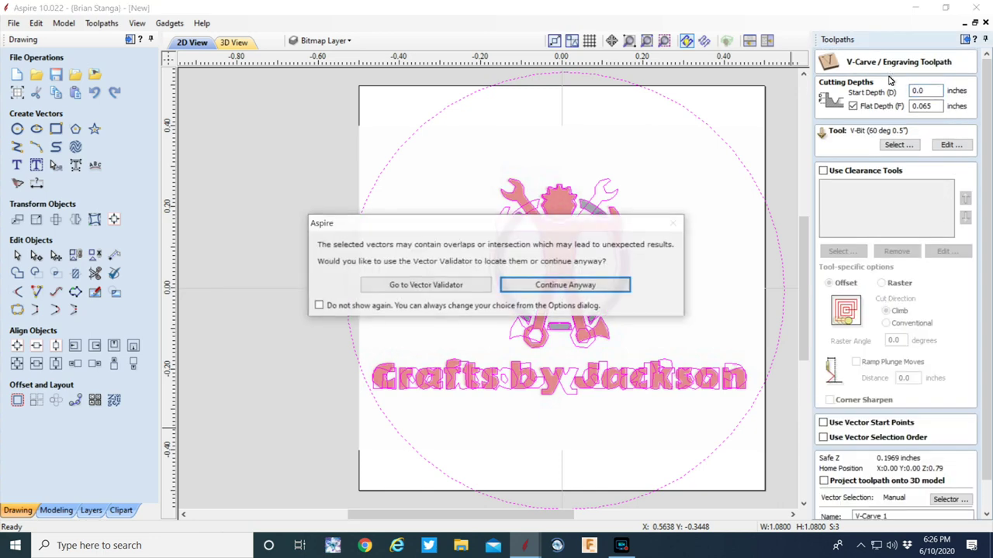
{"action": "left_click", "coordinate": [578, 287]}
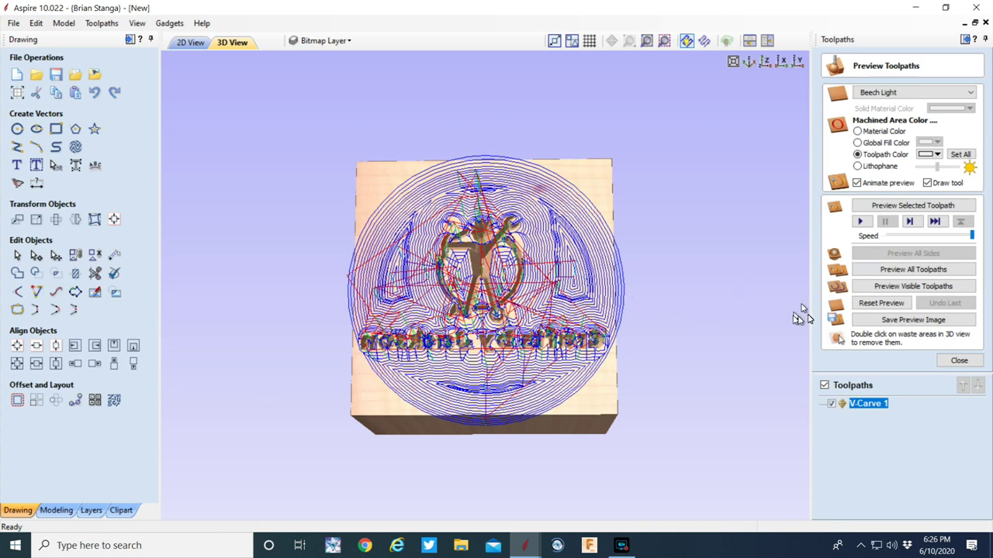
Reset the preview, simulate the recalculated V-Carve toolpath and inspect the raised logo inside the circle
{"action": "left_click", "coordinate": [871, 303]}
{"action": "left_click", "coordinate": [859, 222]}
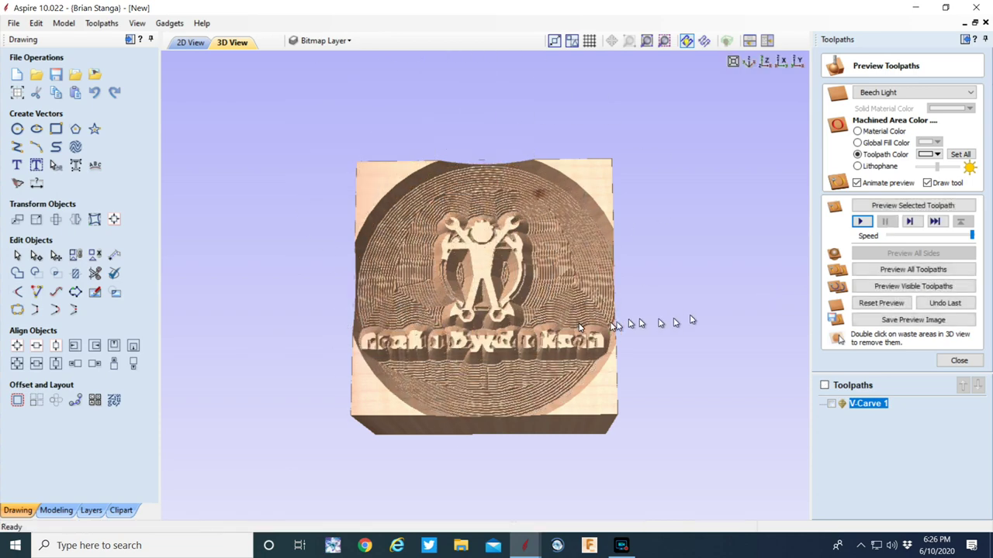
{"action": "scroll", "coordinate": [542, 331], "scroll_direction": "up", "scroll_amount": 5}
{"action": "scroll", "coordinate": [516, 351], "scroll_direction": "down", "scroll_amount": 5}
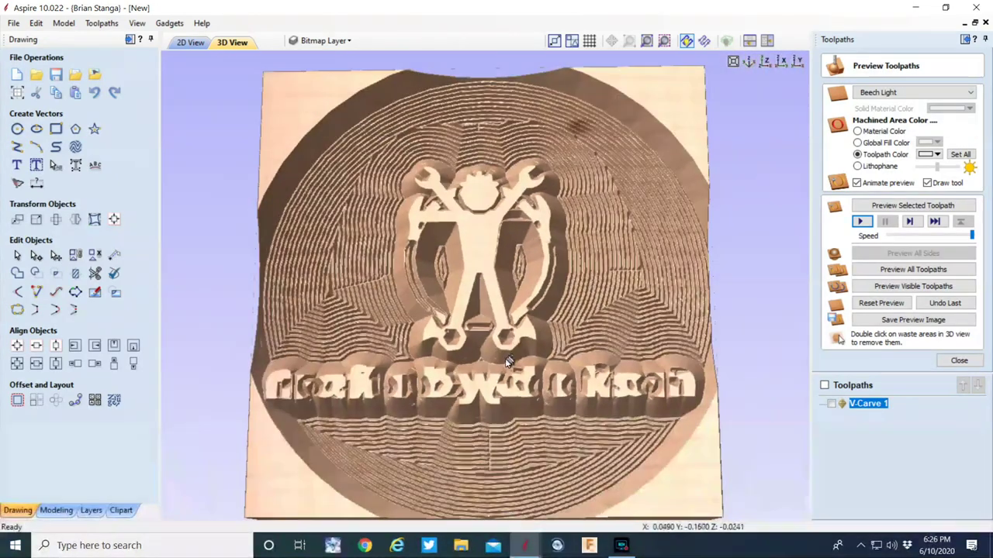
{"action": "left_click_drag", "start_coordinate": [533, 371], "coordinate": [349, 248]}
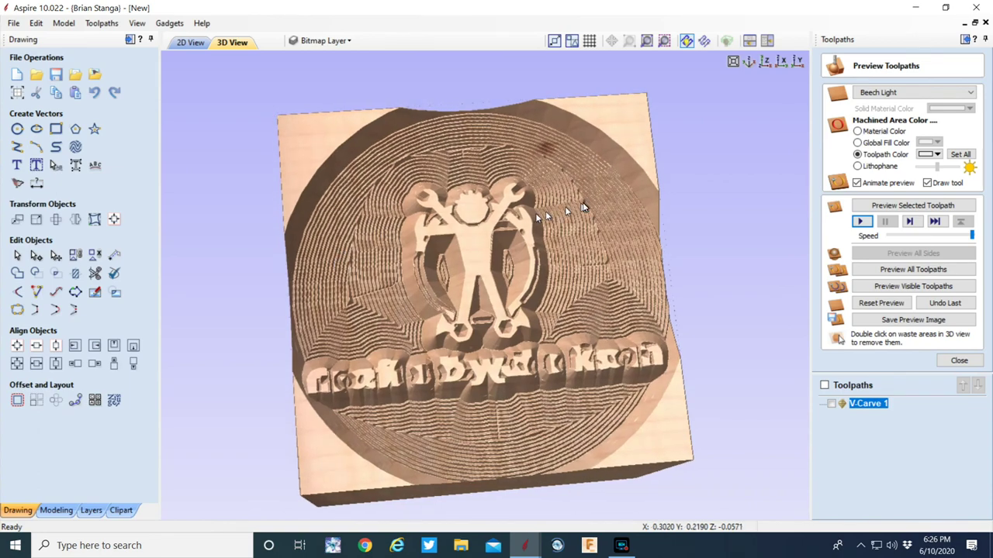
Return to the 2D drawing and hide the active Bitmap Layer holding the logo image and the circle
{"action": "left_click", "coordinate": [190, 43]}
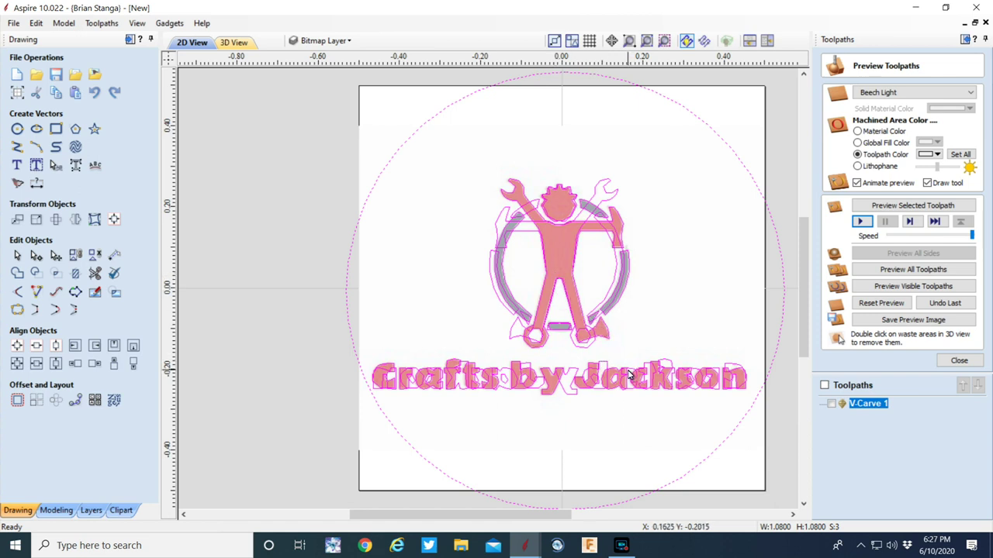
{"action": "left_click", "coordinate": [572, 407]}
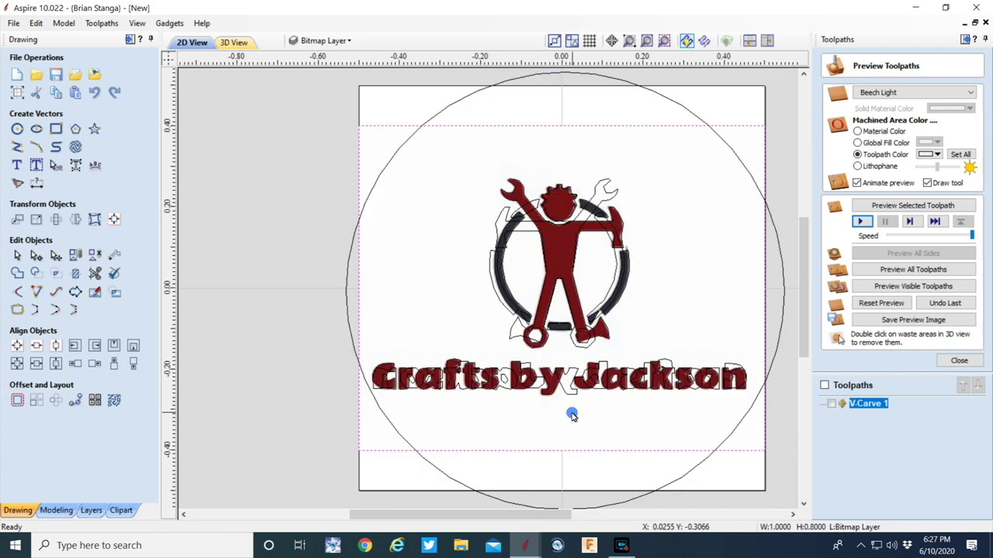
{"action": "left_click", "coordinate": [598, 374]}
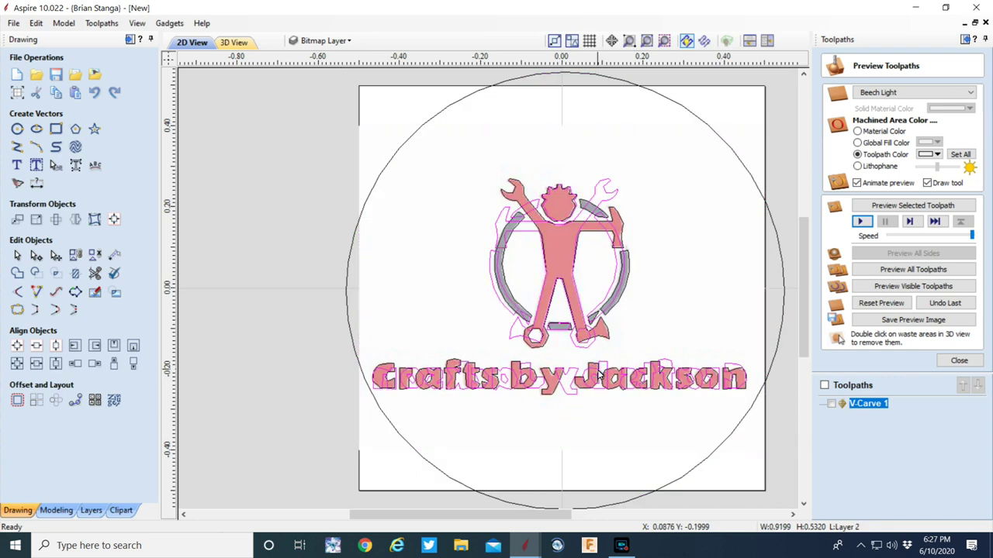
{"action": "left_click", "coordinate": [557, 250]}
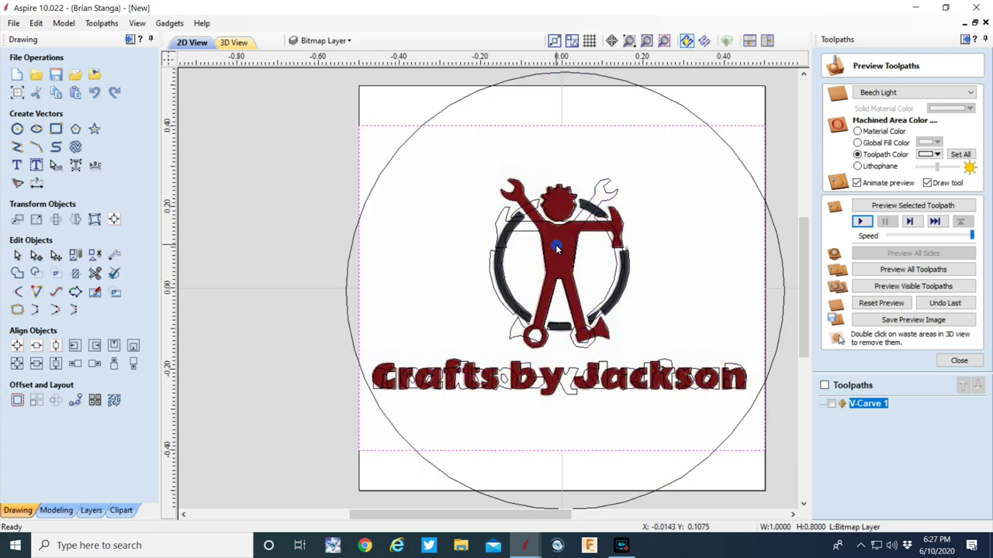
{"action": "left_click", "coordinate": [306, 40]}
{"action": "left_click", "coordinate": [310, 88]}
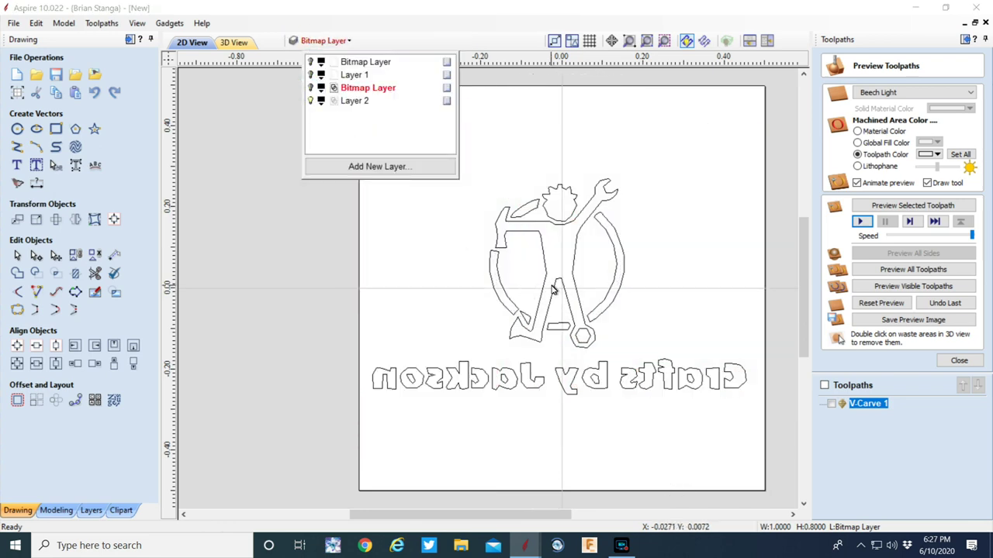
Delete the mirrored logo vectors on Layer 2
{"action": "left_click", "coordinate": [733, 454]}
{"action": "left_click", "coordinate": [652, 376]}
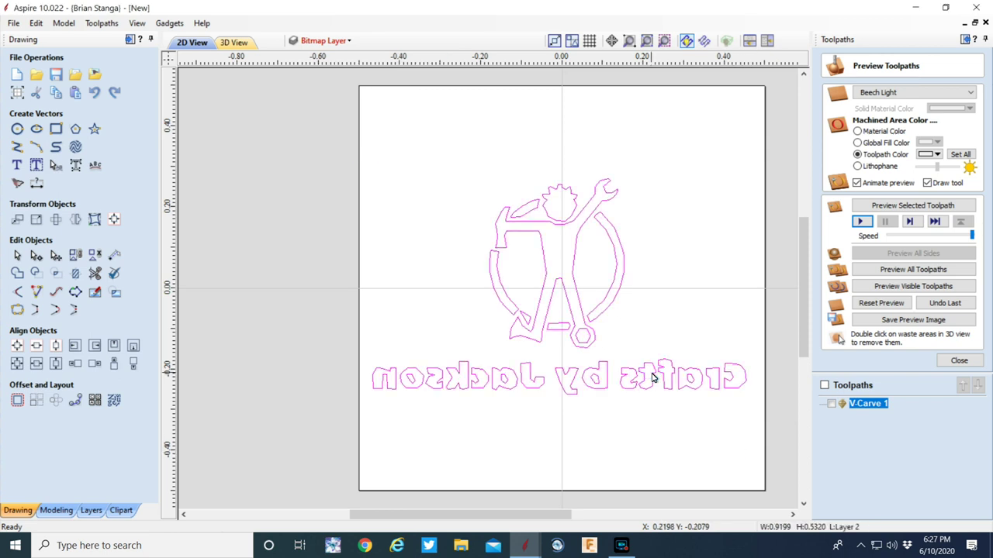
{"action": "right_click", "coordinate": [602, 323]}
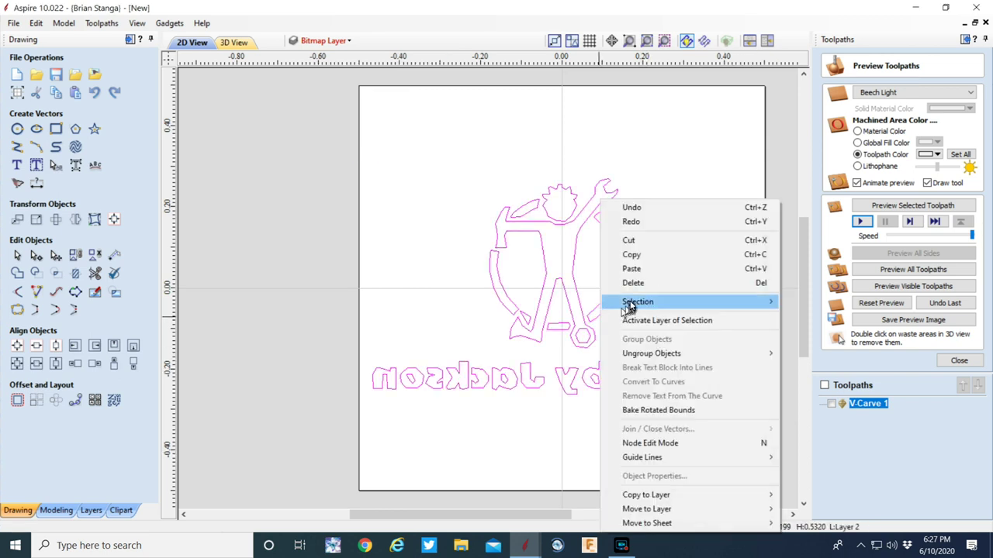
{"action": "left_click", "coordinate": [629, 284]}
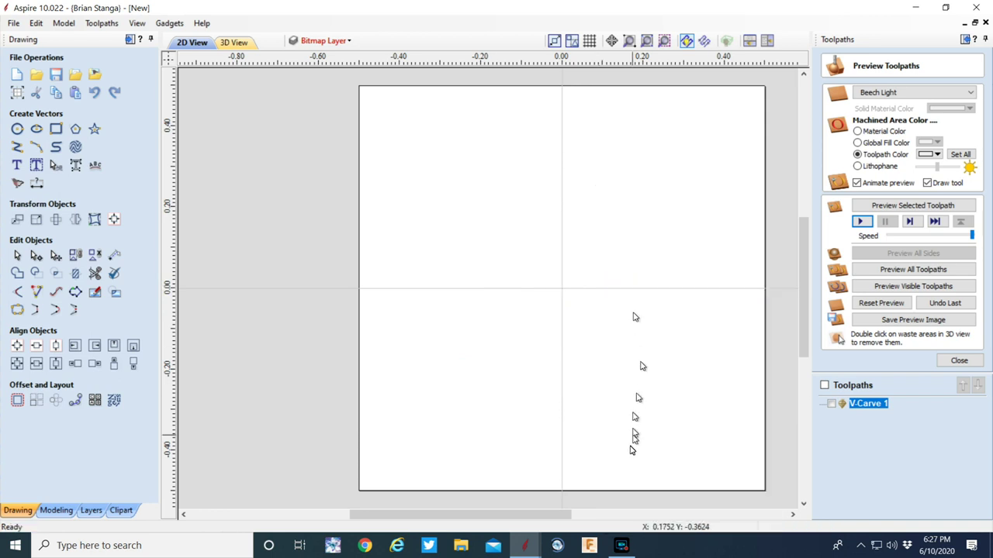
Switch to the other Aspire window with the crafts by jackson logo file and hide its Bitmap Layer
{"action": "mouse_move", "coordinate": [543, 548]}
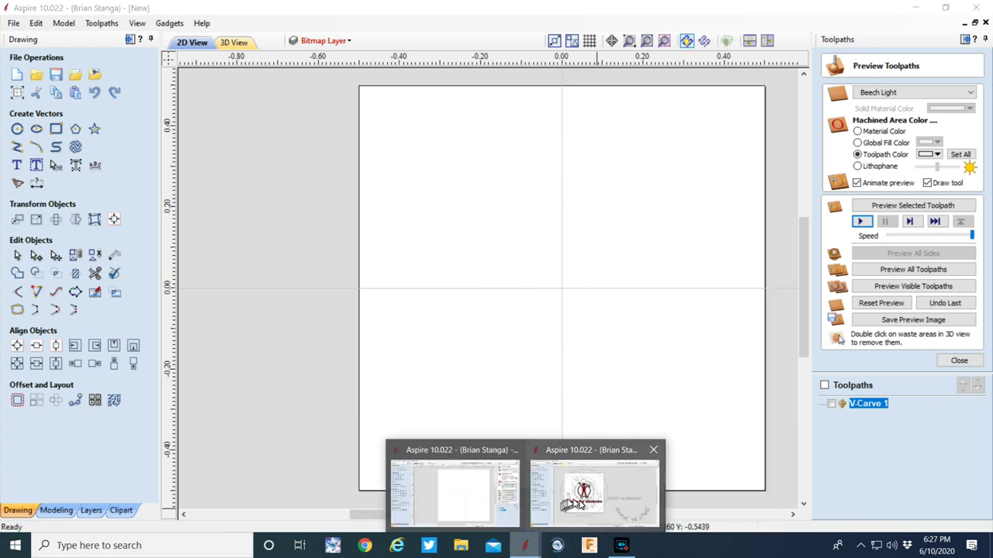
{"action": "left_click", "coordinate": [625, 489]}
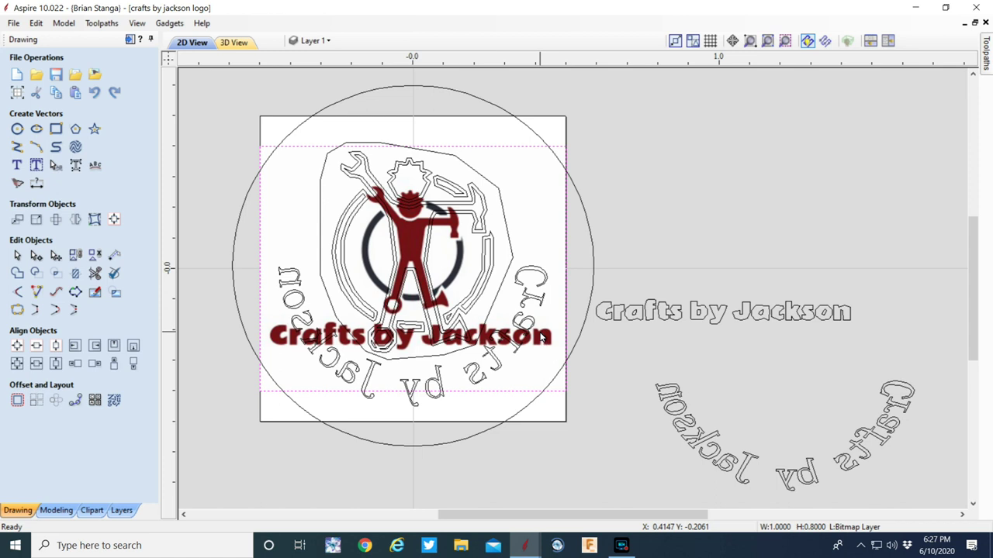
{"action": "left_click", "coordinate": [311, 41]}
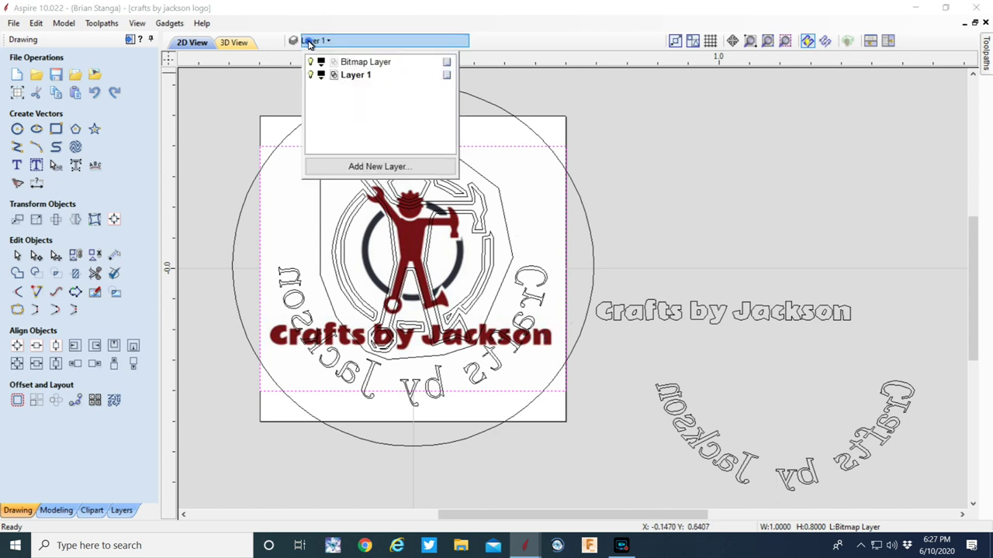
{"action": "left_click", "coordinate": [310, 62]}
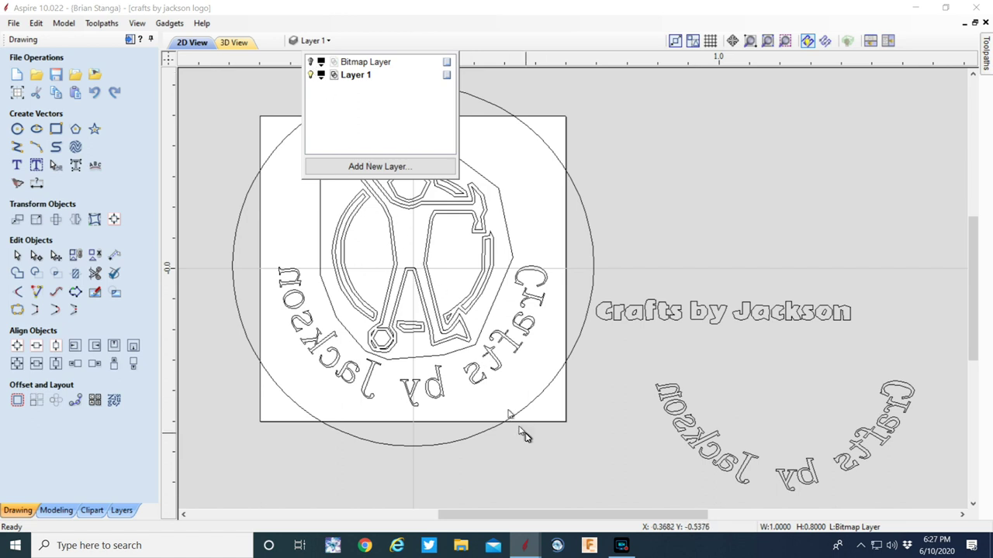
Copy the circle, figure outlines and curved mirrored text on the job, leaving out the polygon around the figure
{"action": "left_click", "coordinate": [541, 461]}
{"action": "left_click_drag", "start_coordinate": [537, 456], "coordinate": [350, 215]}
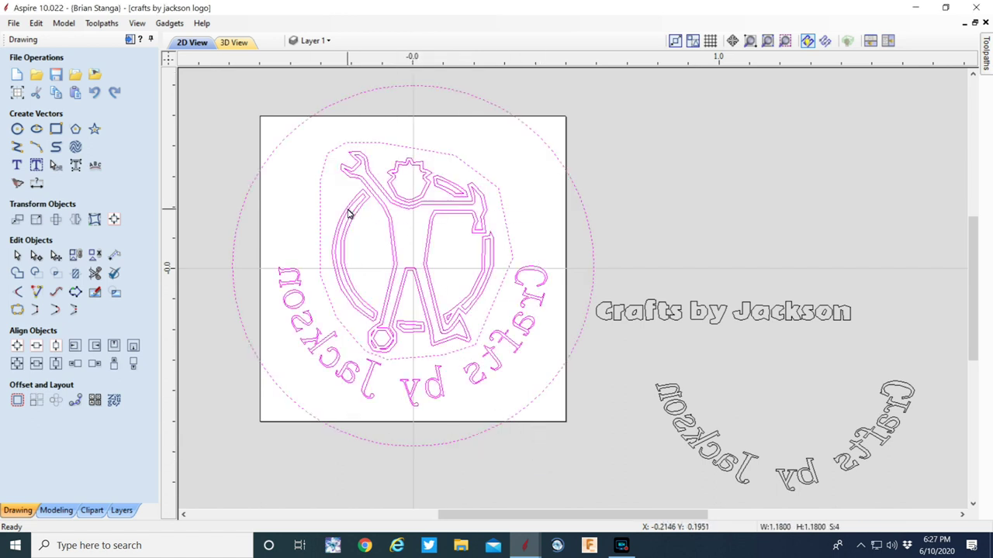
{"action": "left_click", "coordinate": [407, 358], "text": "shift"}
{"action": "right_click", "coordinate": [392, 319]}
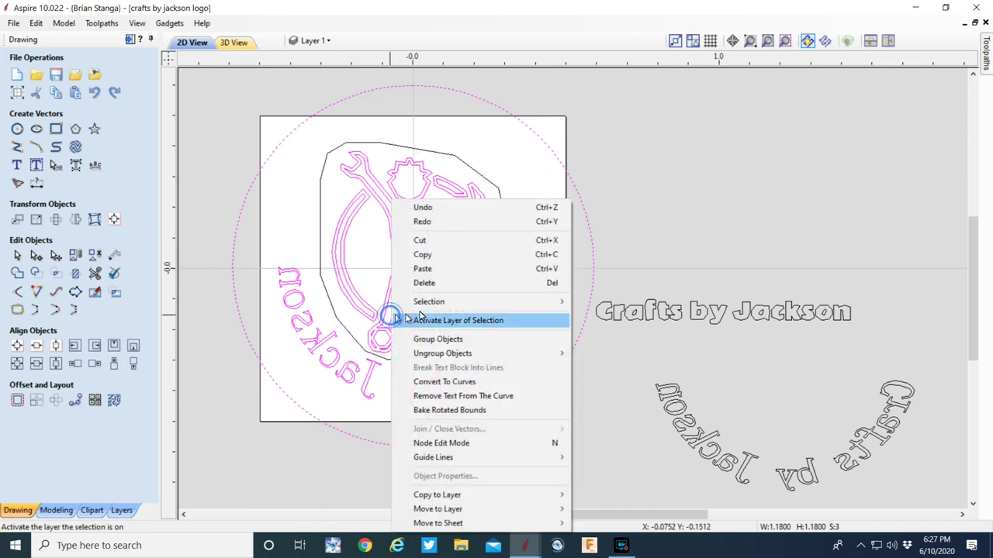
{"action": "left_click", "coordinate": [423, 259]}
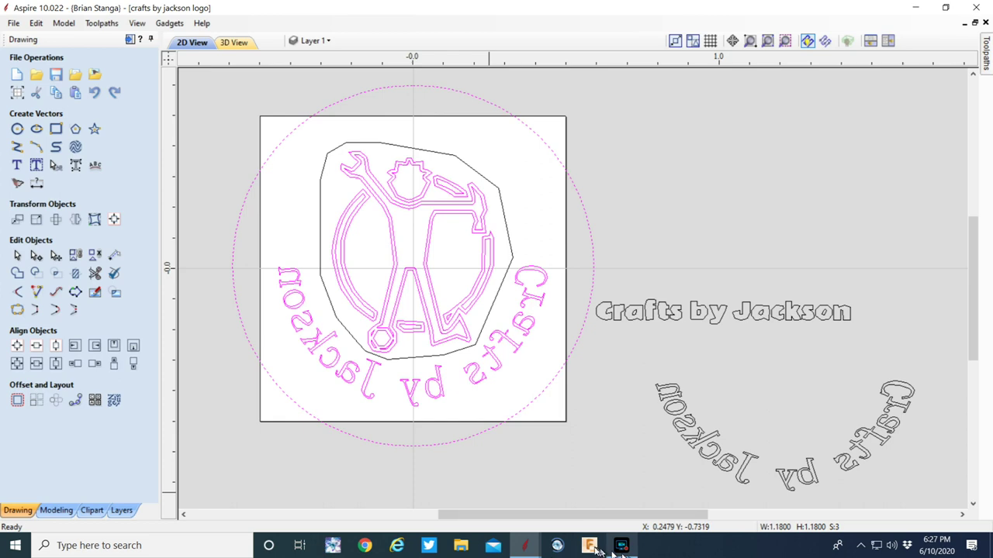
Switch back to the new job's window and paste the copied circle, figure and curved text vectors
{"action": "mouse_move", "coordinate": [535, 550]}
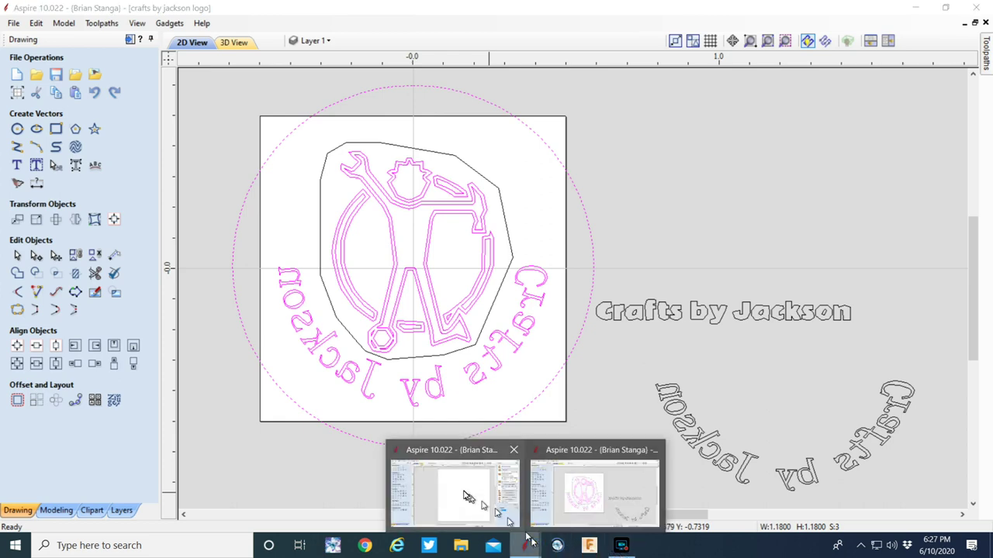
{"action": "left_click", "coordinate": [466, 496]}
{"action": "right_click", "coordinate": [535, 307]}
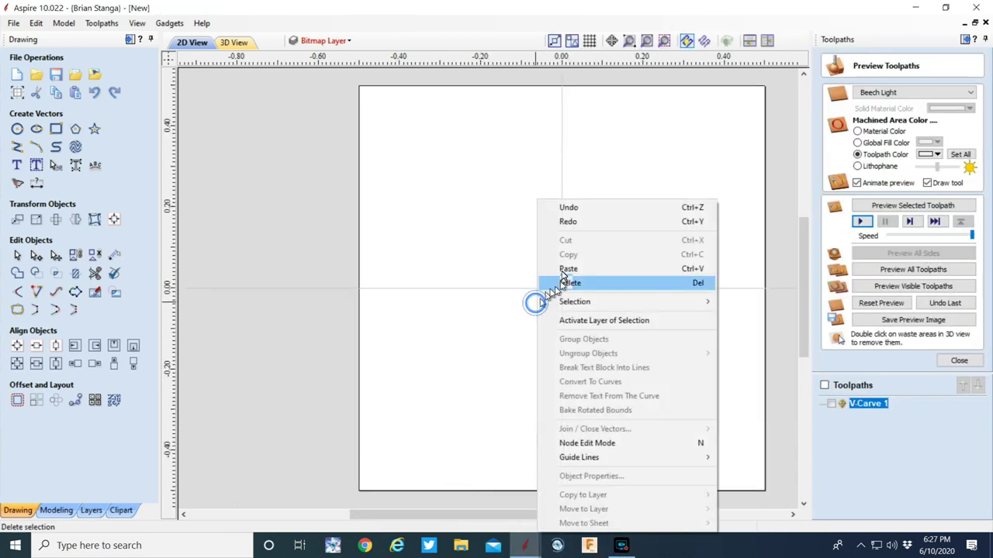
{"action": "left_click", "coordinate": [567, 269]}
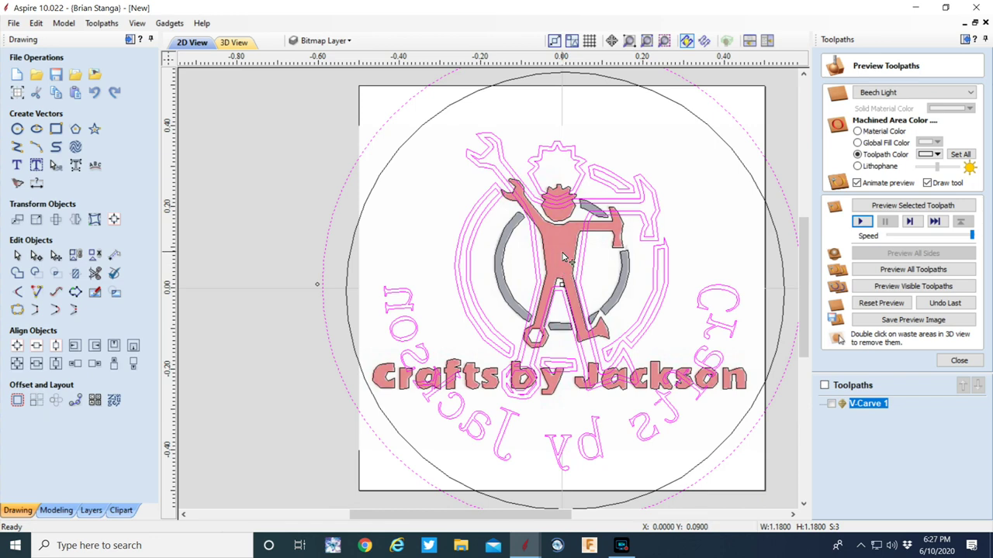
Delete the colored Crafts by Jackson logo bitmap behind the vectors
{"action": "left_click", "coordinate": [564, 256]}
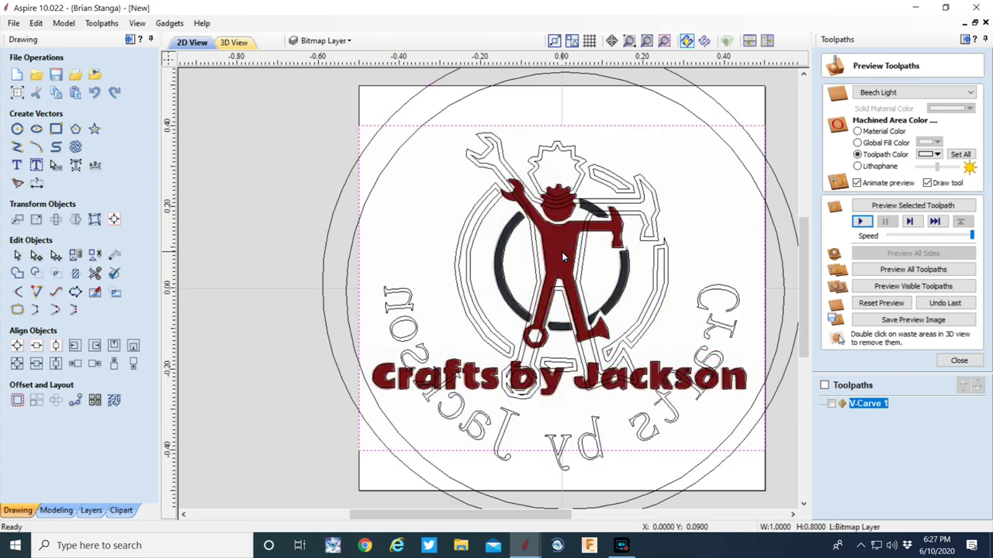
{"action": "key", "text": "Delete"}
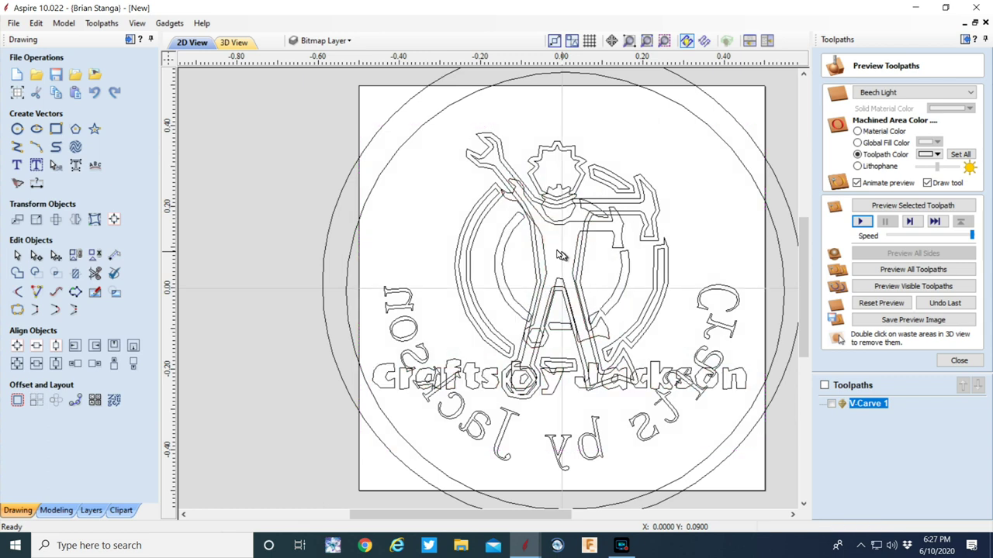
{"action": "scroll", "coordinate": [551, 250], "scroll_direction": "down", "scroll_amount": 3}
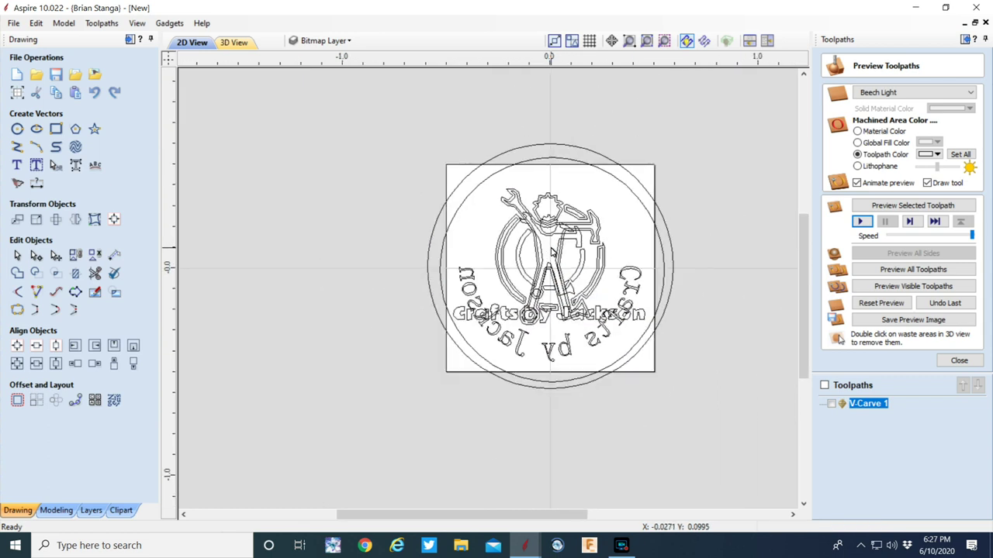
Hide the active Bitmap Layer with its old vectors and make Layer 2 the active layer
{"action": "left_click", "coordinate": [335, 43]}
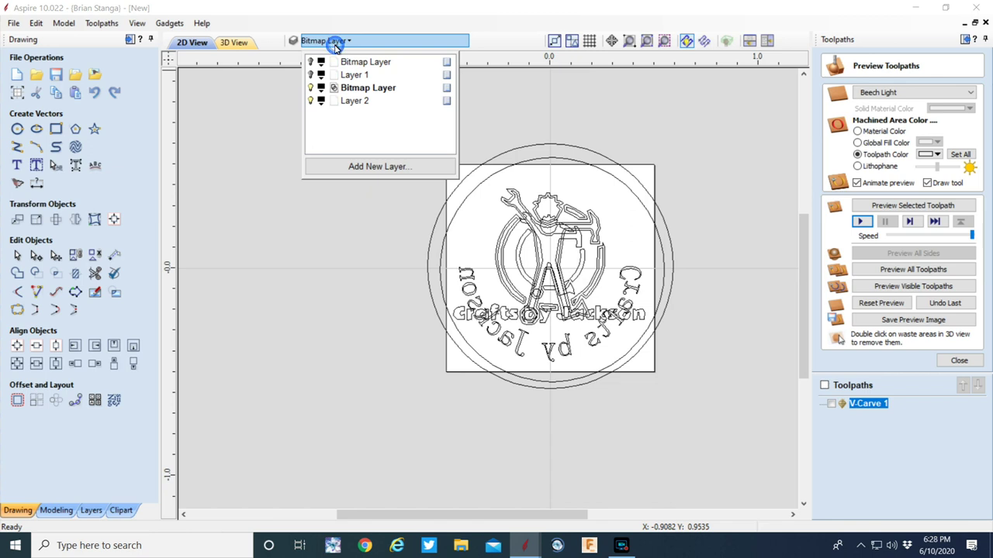
{"action": "left_click", "coordinate": [311, 90]}
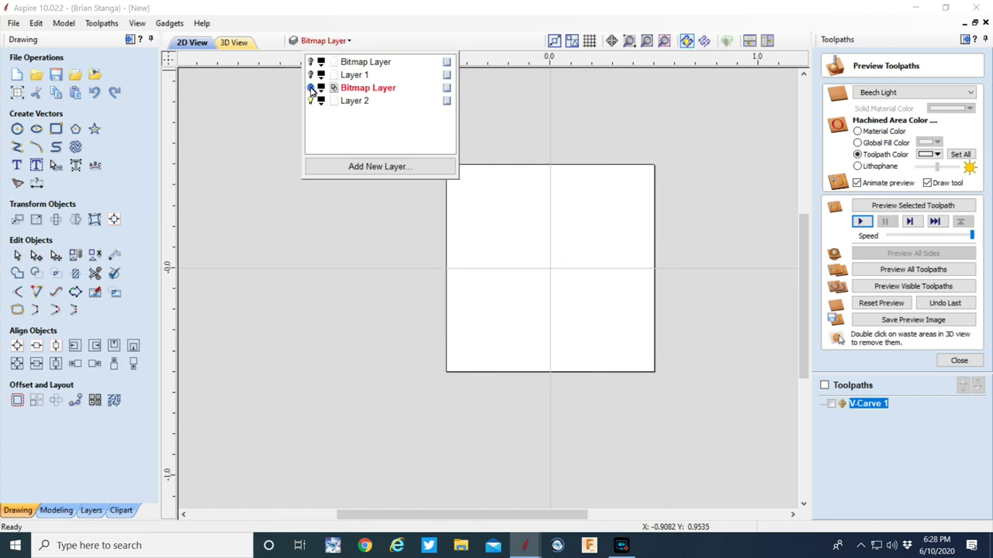
{"action": "left_click", "coordinate": [353, 100]}
Paste the copied circle, figure and curved text onto Layer 2 and enlarge them proportionally to about 1.24 inches across
{"action": "right_click", "coordinate": [541, 251]}
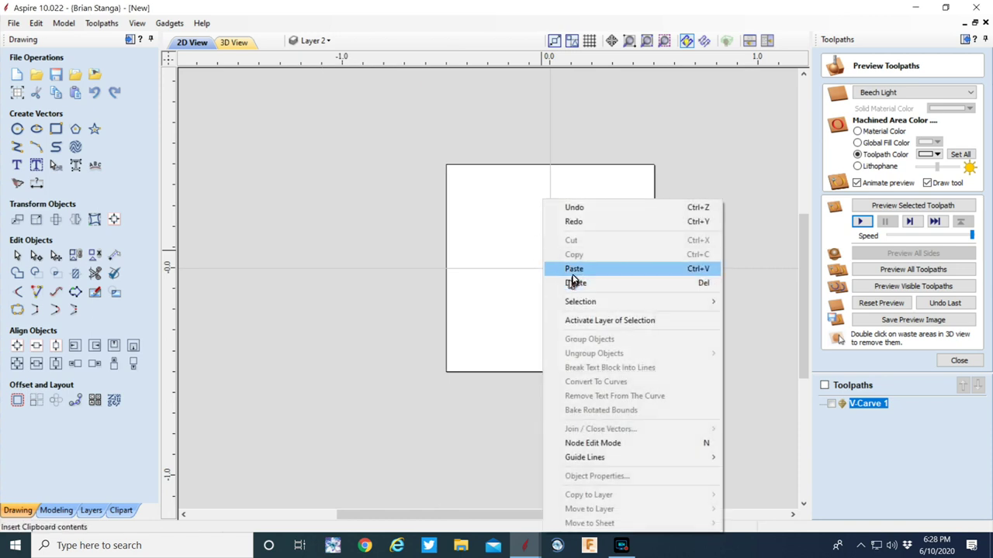
{"action": "left_click", "coordinate": [574, 269]}
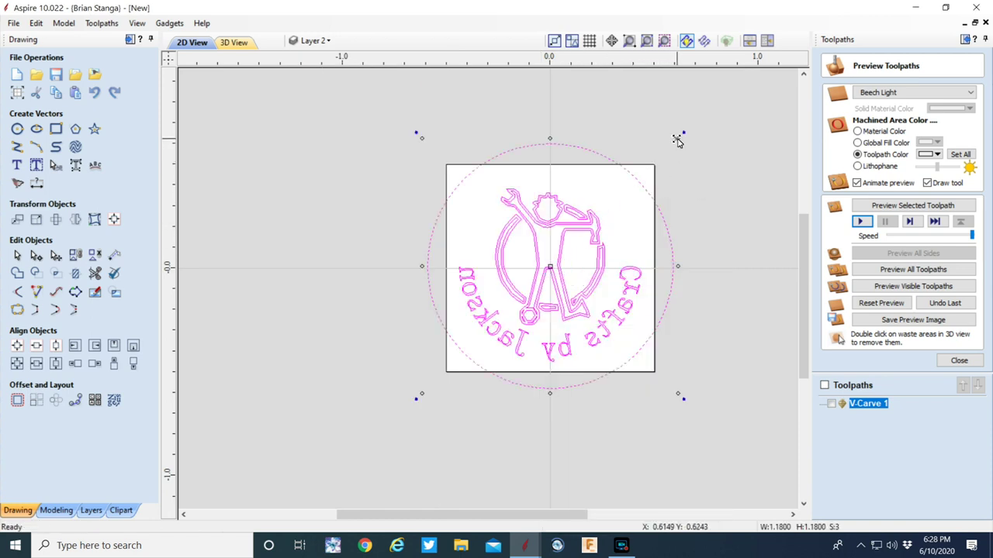
{"action": "mouse_move", "coordinate": [678, 138]}
{"action": "left_mouse_down"}
{"action": "mouse_move", "coordinate": [662, 160]}
{"action": "mouse_move", "coordinate": [681, 136]}
{"action": "left_mouse_up"}
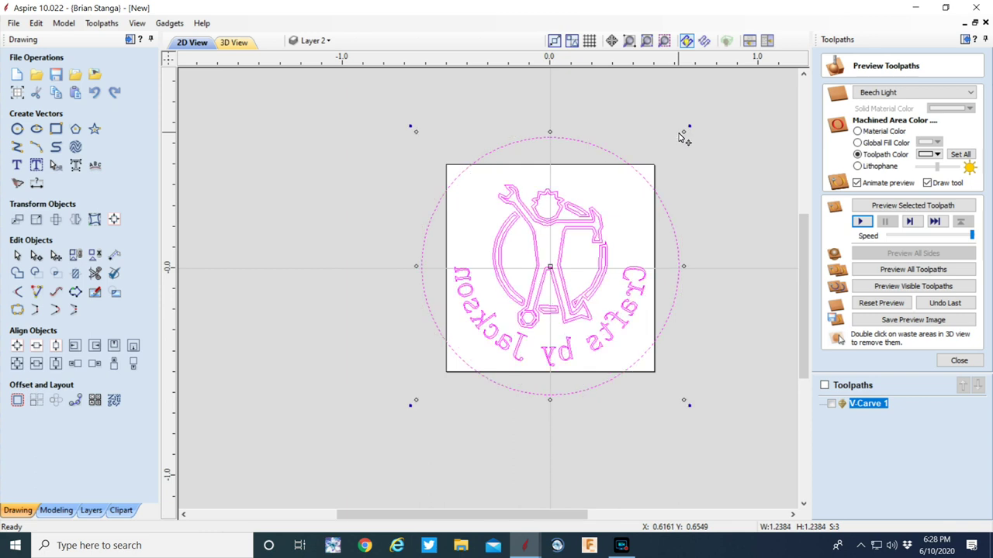
{"action": "left_click", "coordinate": [714, 419]}
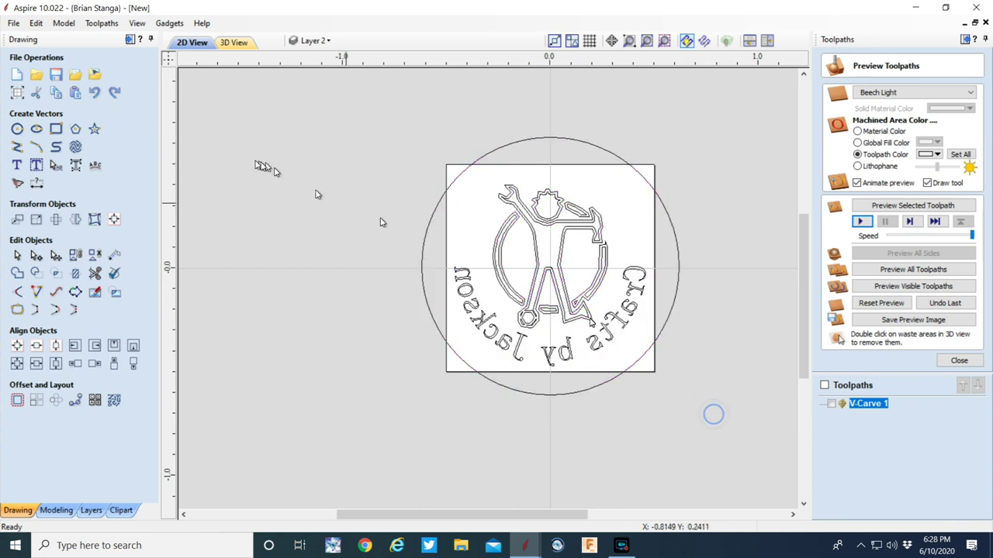
Recalculate the V-Carve 1 toolpath using all circle, figure and curved text vectors on Layer 2
{"action": "double_click", "coordinate": [865, 404]}
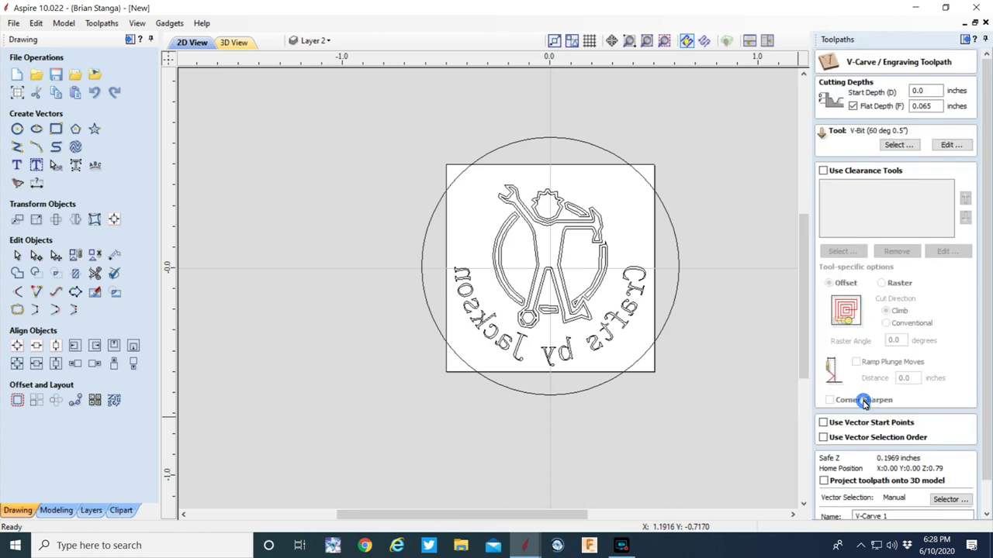
{"action": "left_click_drag", "start_coordinate": [705, 401], "coordinate": [434, 154]}
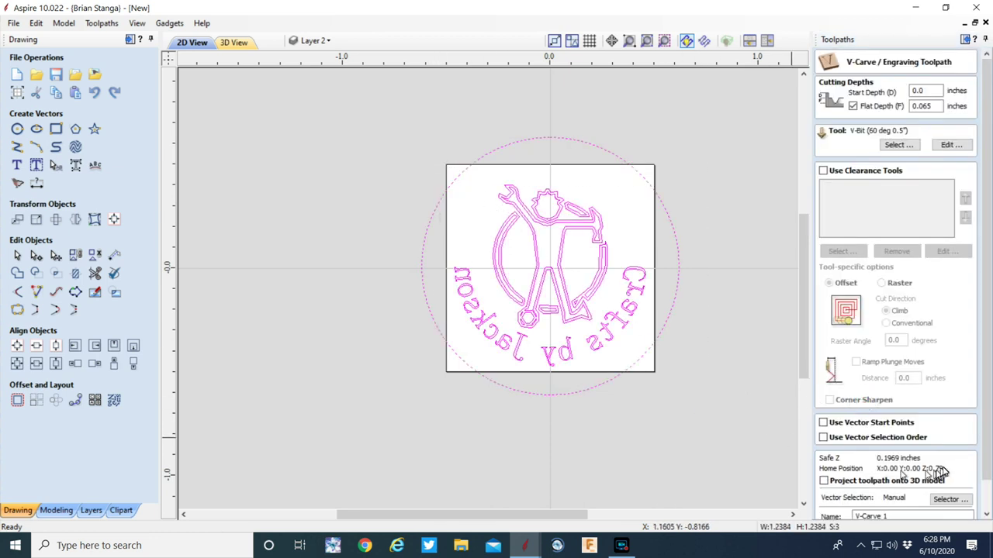
{"action": "scroll", "coordinate": [935, 380], "scroll_direction": "down", "scroll_amount": 1}
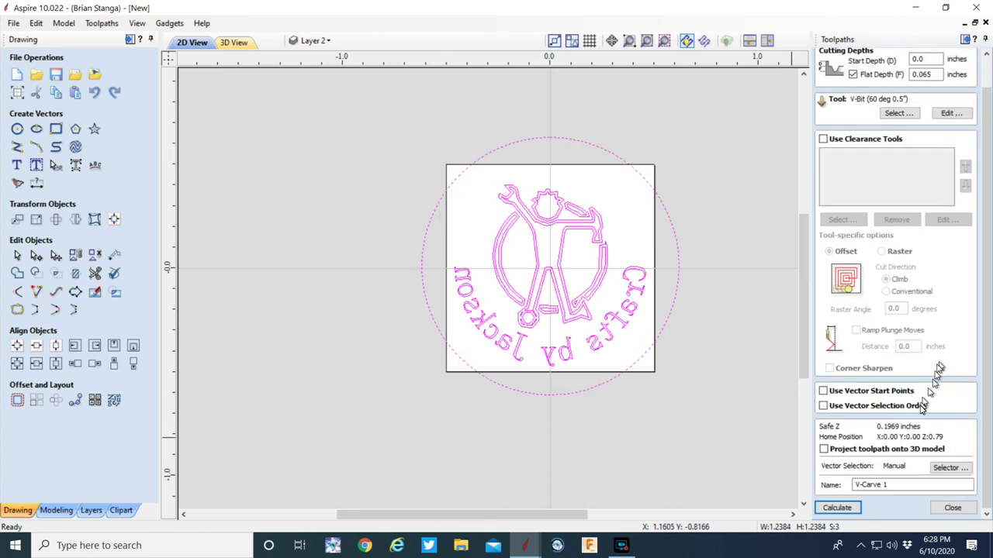
{"action": "left_click", "coordinate": [842, 507]}
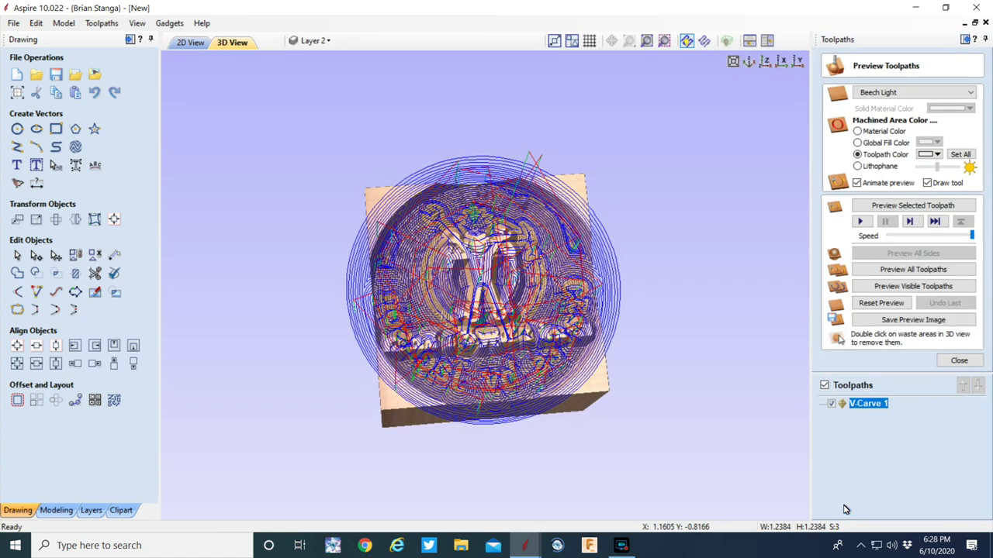
Reset the old toolpath preview and simulate V-Carve 1, viewing the carved figure and lettering up close
{"action": "left_click", "coordinate": [877, 304]}
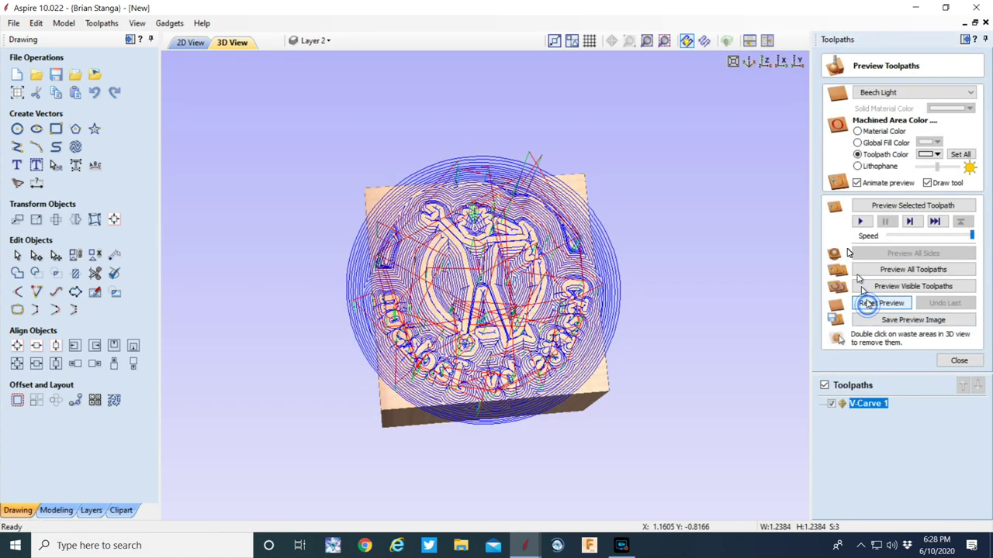
{"action": "left_click", "coordinate": [860, 223]}
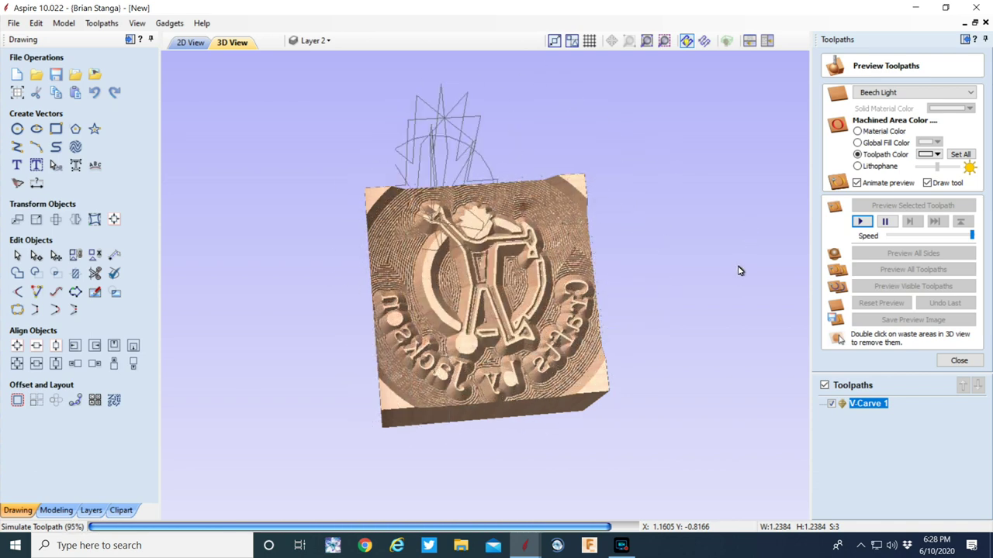
{"action": "left_click_drag", "start_coordinate": [644, 324], "coordinate": [530, 329]}
{"action": "scroll", "coordinate": [513, 335], "scroll_direction": "up", "scroll_amount": 5}
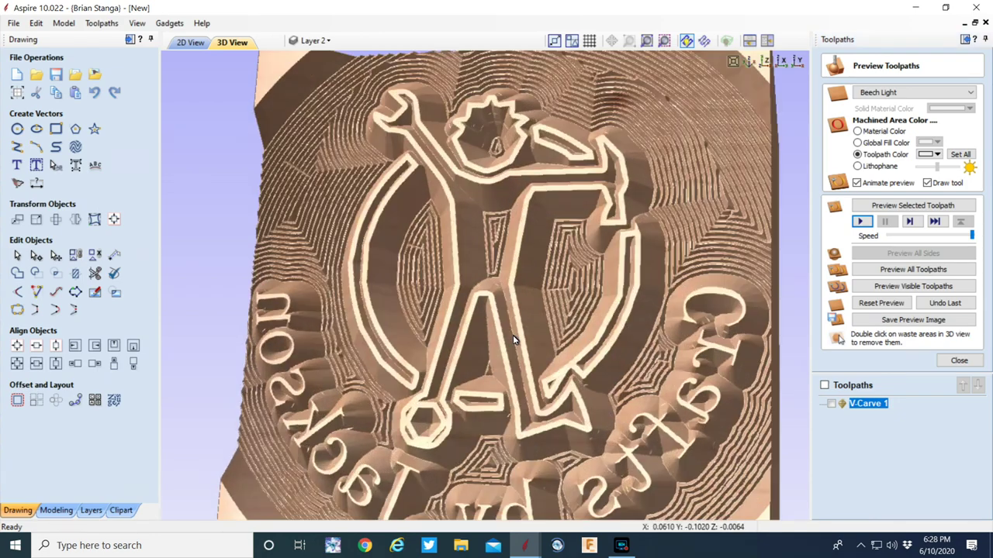
{"action": "scroll", "coordinate": [443, 351], "scroll_direction": "down", "scroll_amount": 4}
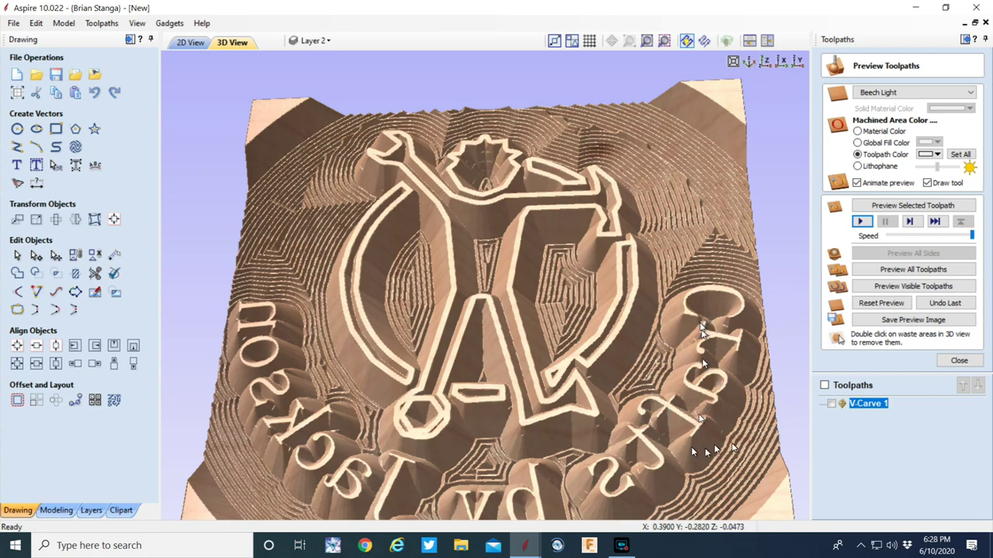
Recalculate V-Carve 1 with a start depth of 0.005 inches and simulate the toolpath
{"action": "double_click", "coordinate": [867, 405]}
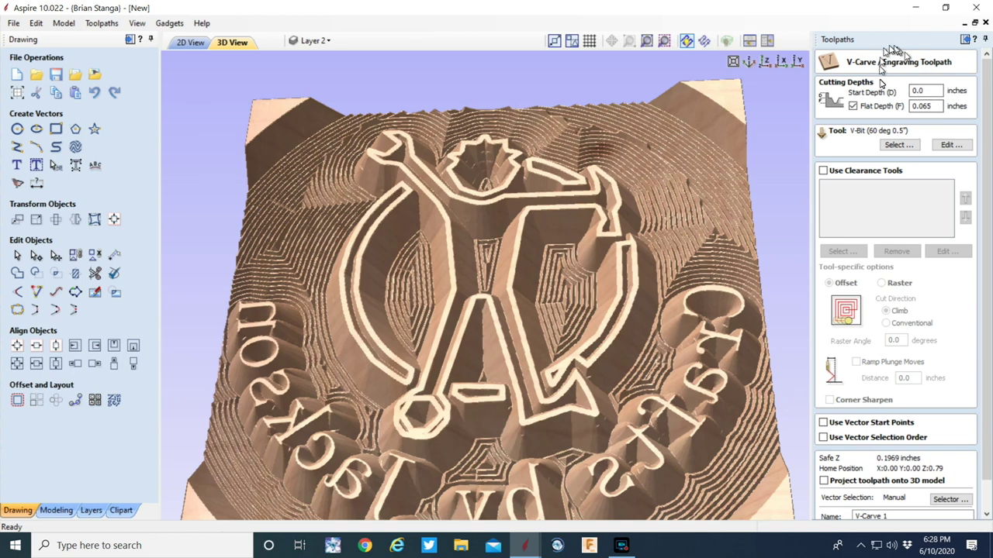
{"action": "left_click", "coordinate": [926, 91]}
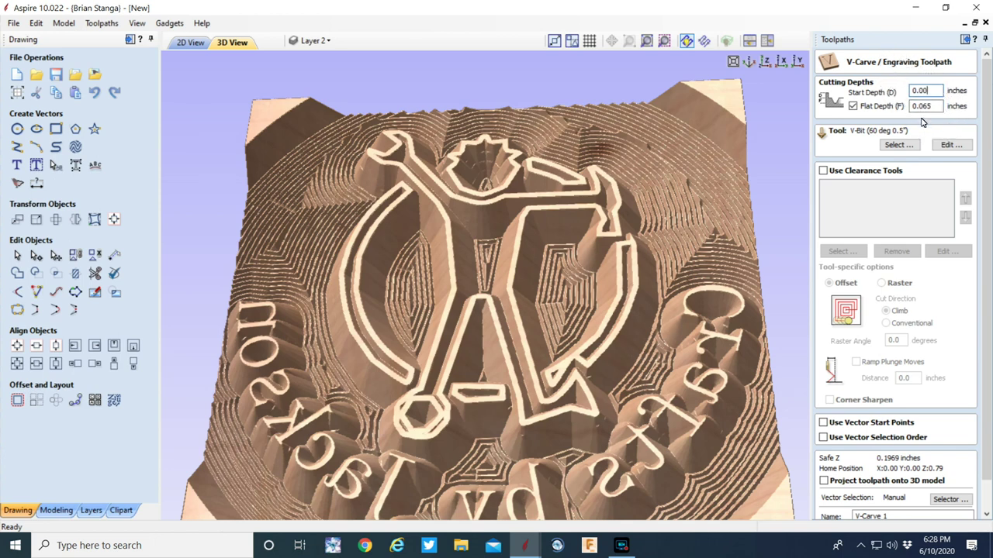
{"action": "key", "text": "Return"}
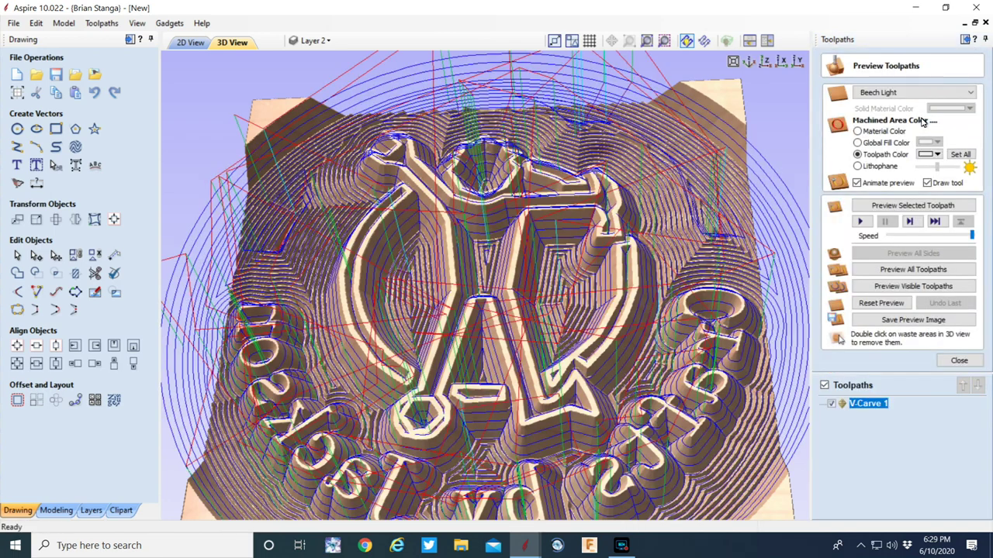
{"action": "left_click", "coordinate": [860, 222]}
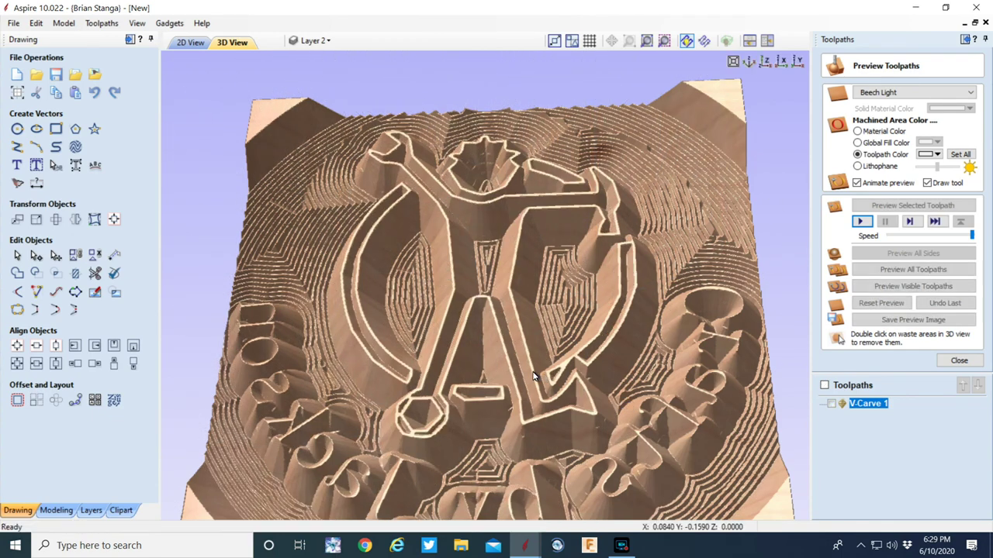
Examine the carved figure and mirrored lettering from several angles, ending with a straight top-down view
{"action": "scroll", "coordinate": [532, 374], "scroll_direction": "down", "scroll_amount": 5}
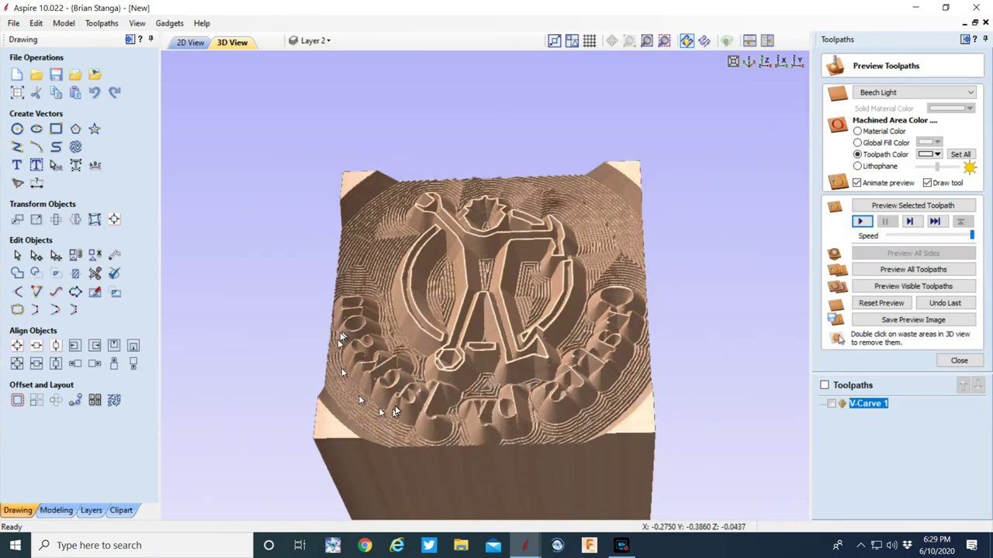
{"action": "scroll", "coordinate": [434, 392], "scroll_direction": "up", "scroll_amount": 4}
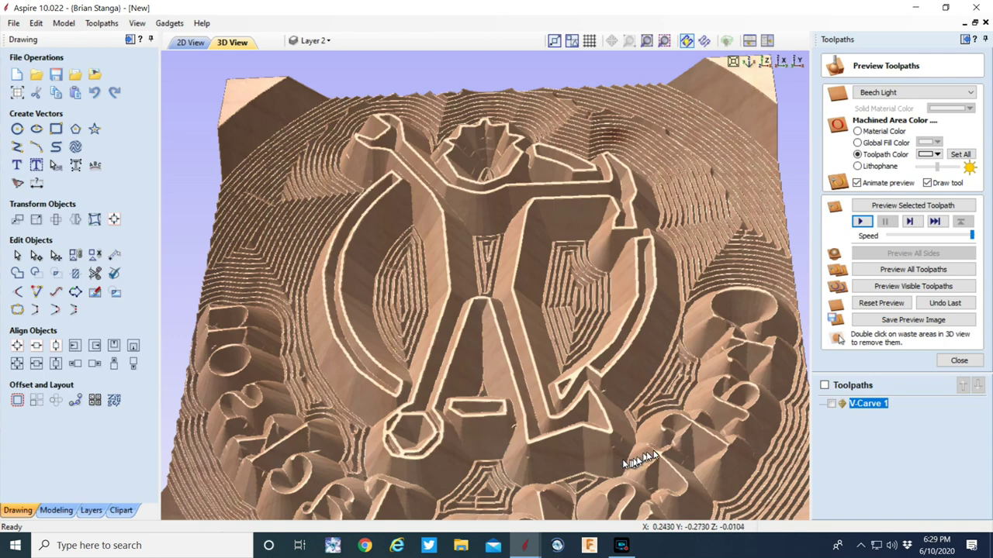
{"action": "left_click_drag", "start_coordinate": [745, 433], "coordinate": [532, 372]}
{"action": "left_click_drag", "start_coordinate": [512, 412], "coordinate": [743, 113]}
{"action": "left_click_drag", "start_coordinate": [661, 354], "coordinate": [772, 271]}
{"action": "left_click_drag", "start_coordinate": [665, 301], "coordinate": [780, 81]}
{"action": "left_click", "coordinate": [765, 62]}
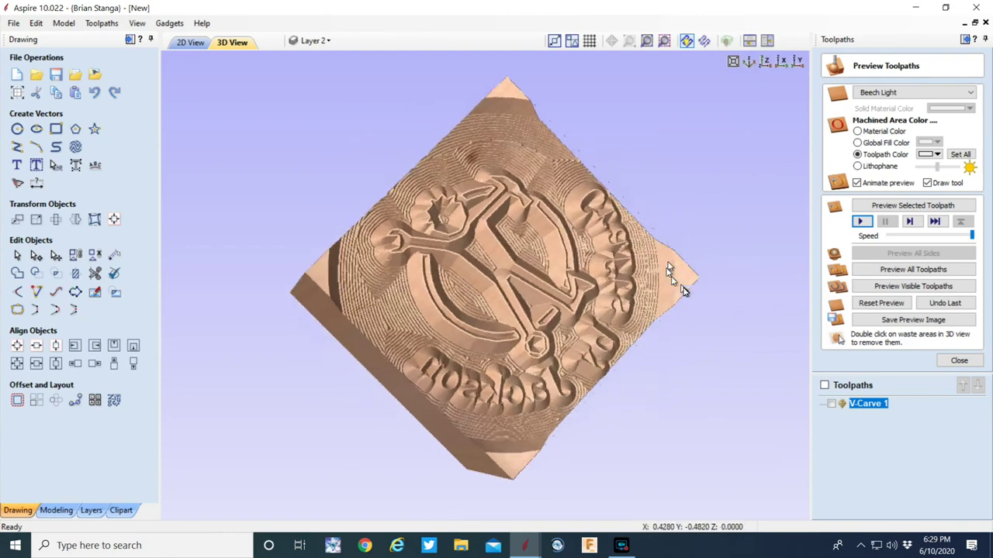
{"action": "scroll", "coordinate": [516, 272], "scroll_direction": "down", "scroll_amount": 3}
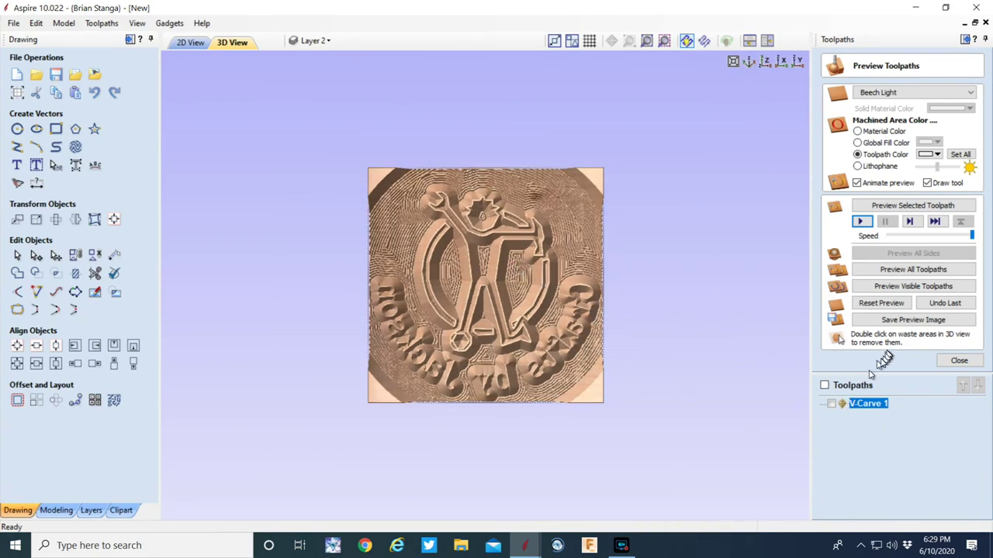
Review the cutting parameters and speeds of V-Carve 1's 60-degree 0.5-inch V-bit, then close the toolpath settings without changes
{"action": "double_click", "coordinate": [865, 404]}
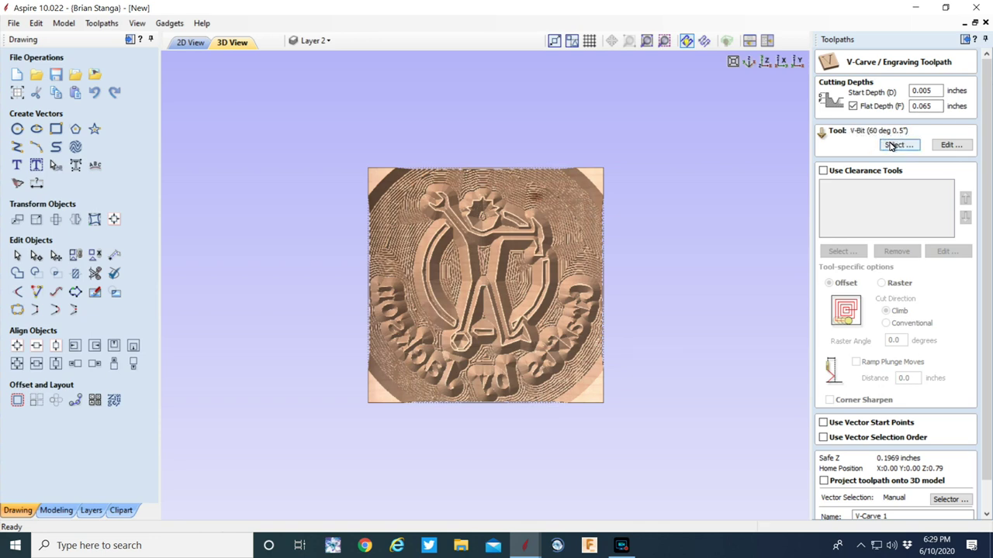
{"action": "left_click", "coordinate": [943, 147]}
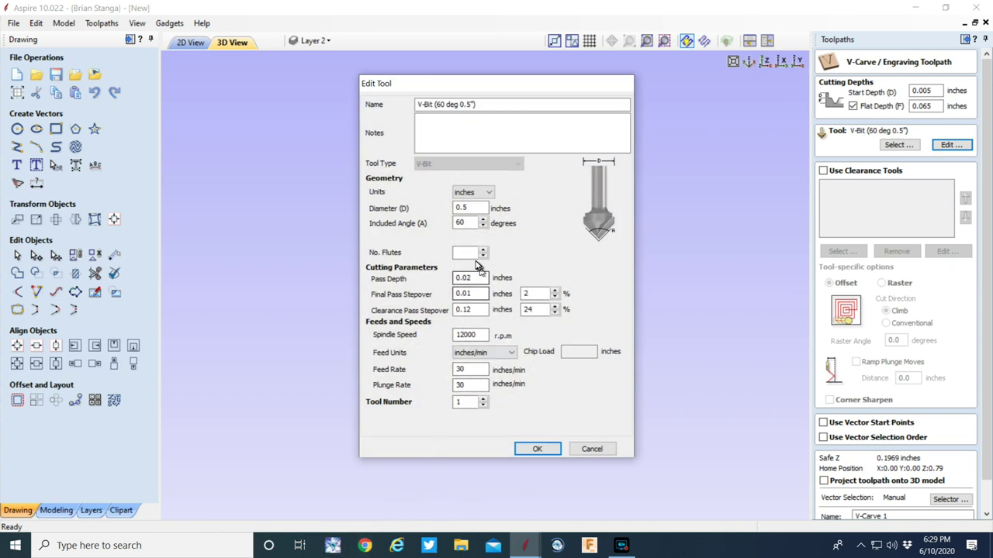
{"action": "left_click", "coordinate": [475, 334]}
{"action": "left_click", "coordinate": [588, 448]}
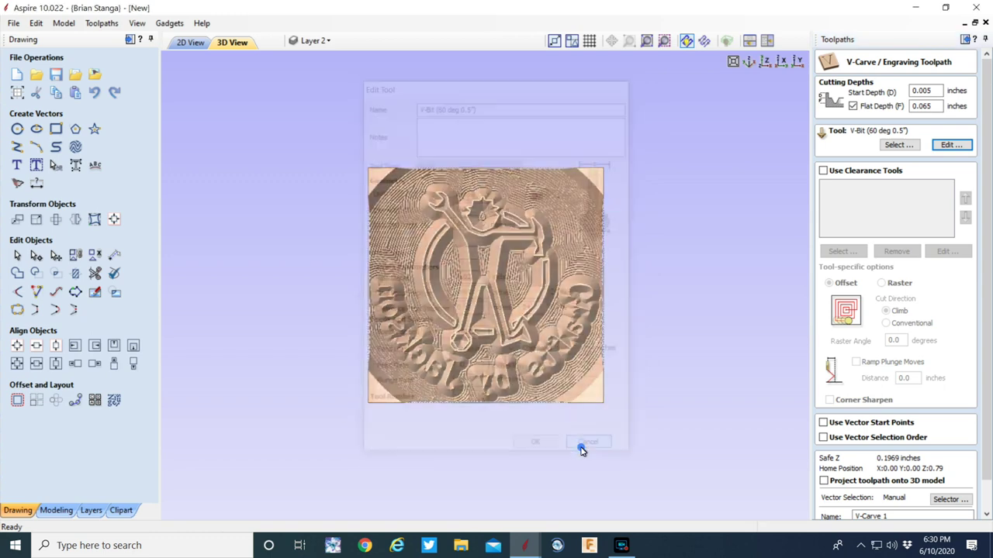
{"action": "scroll", "coordinate": [854, 400], "scroll_direction": "down", "scroll_amount": 2}
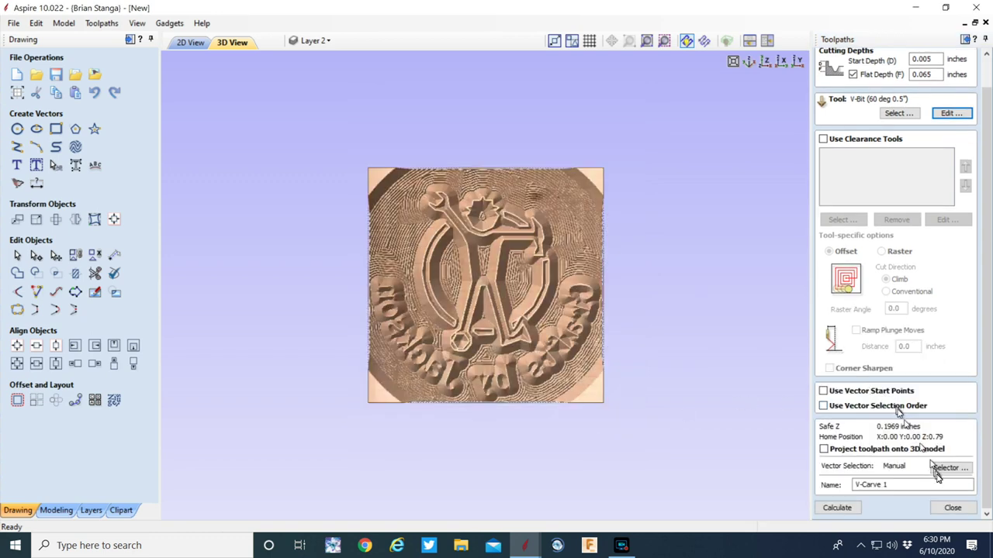
{"action": "left_click", "coordinate": [952, 508]}
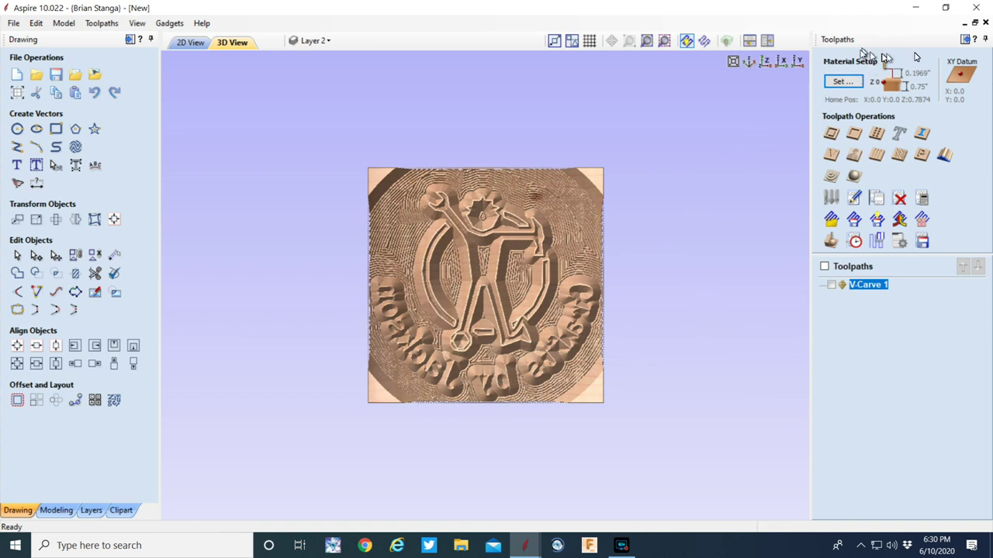
Close the new job, saving it in Documents under a different name instead of replacing the existing New file
{"action": "left_click", "coordinate": [976, 9]}
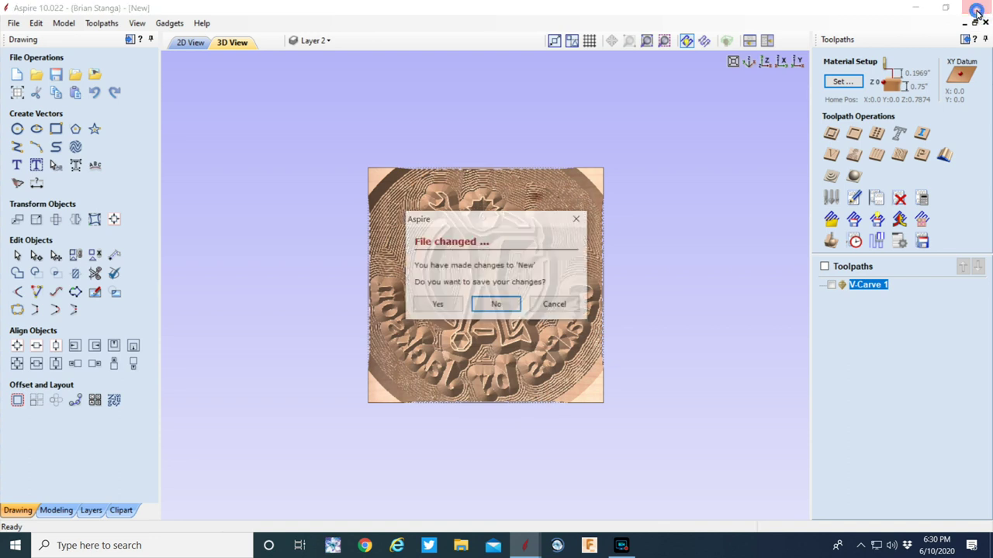
{"action": "left_click", "coordinate": [437, 306]}
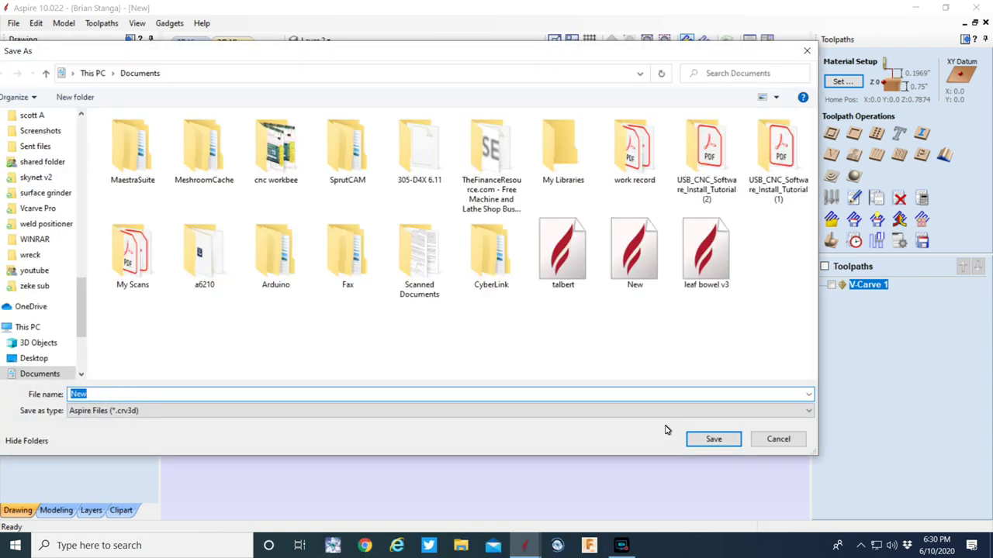
{"action": "left_click", "coordinate": [694, 440]}
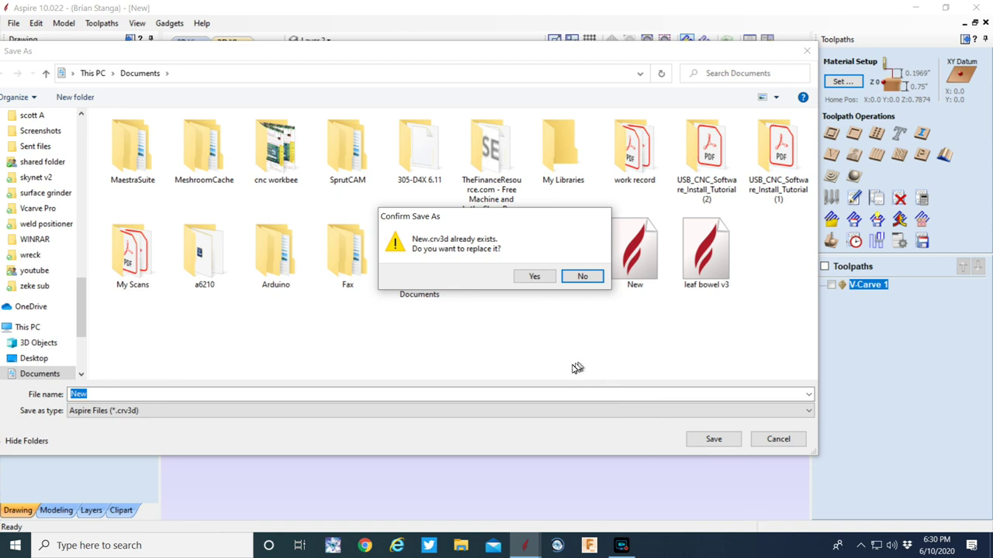
{"action": "left_click", "coordinate": [582, 278]}
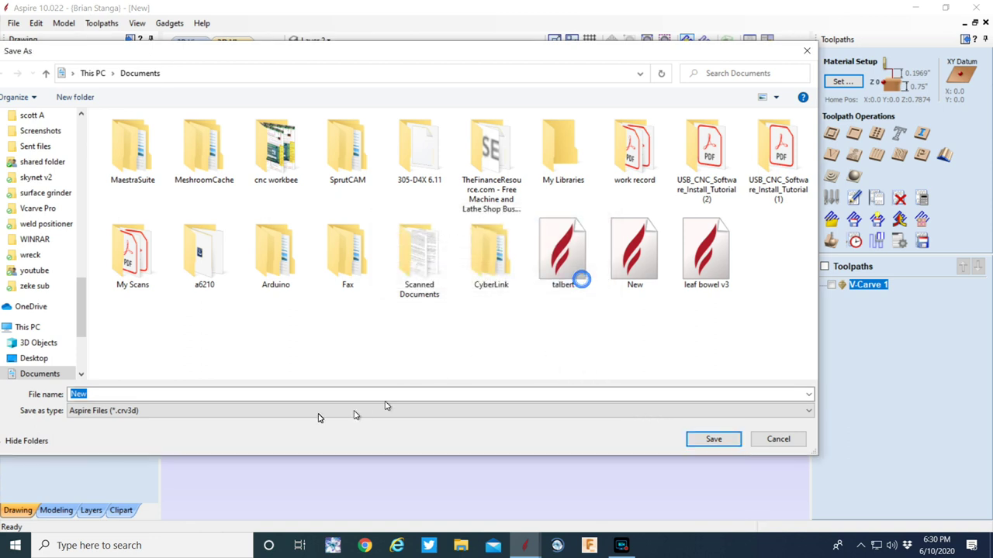
{"action": "left_click", "coordinate": [80, 396]}
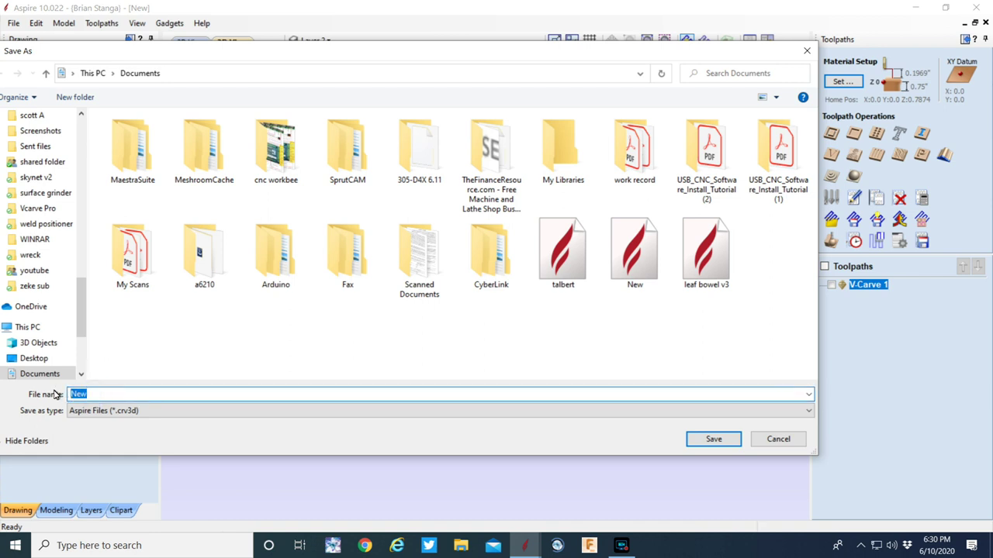
{"action": "type", "text": "l"}
{"action": "key", "text": "Return"}
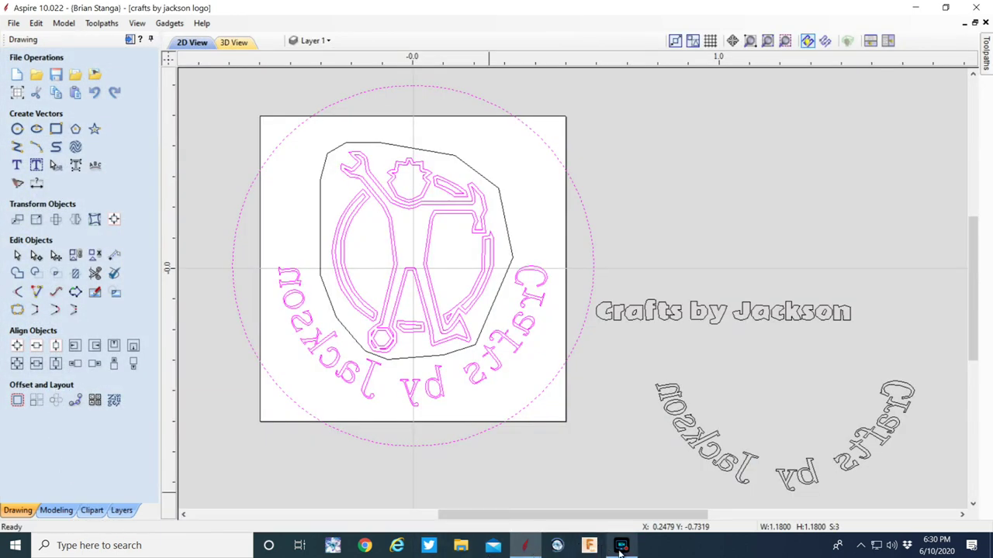
{"action": "mouse_move", "coordinate": [621, 549]}
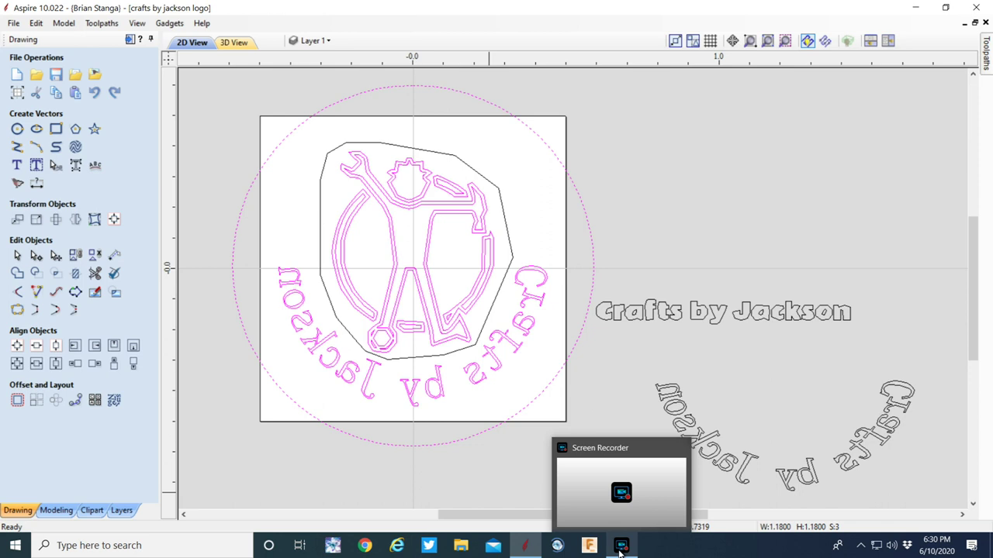
{"action": "left_click", "coordinate": [621, 546]}
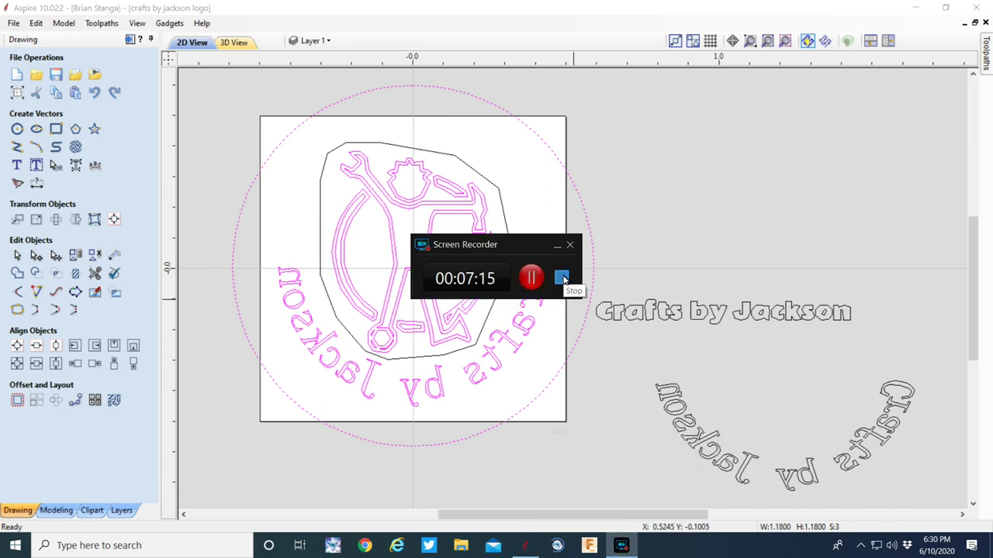
{"action": "left_click", "coordinate": [562, 278]}
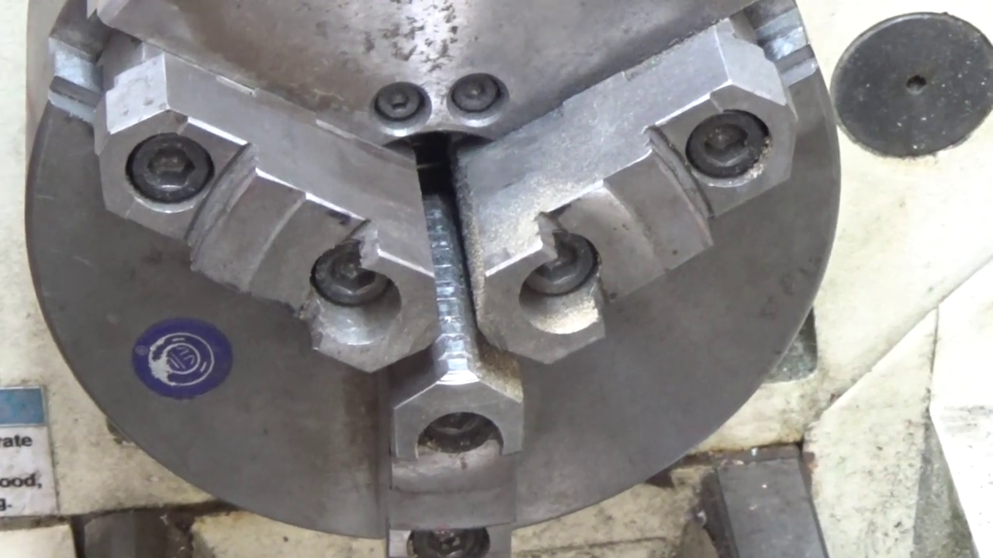